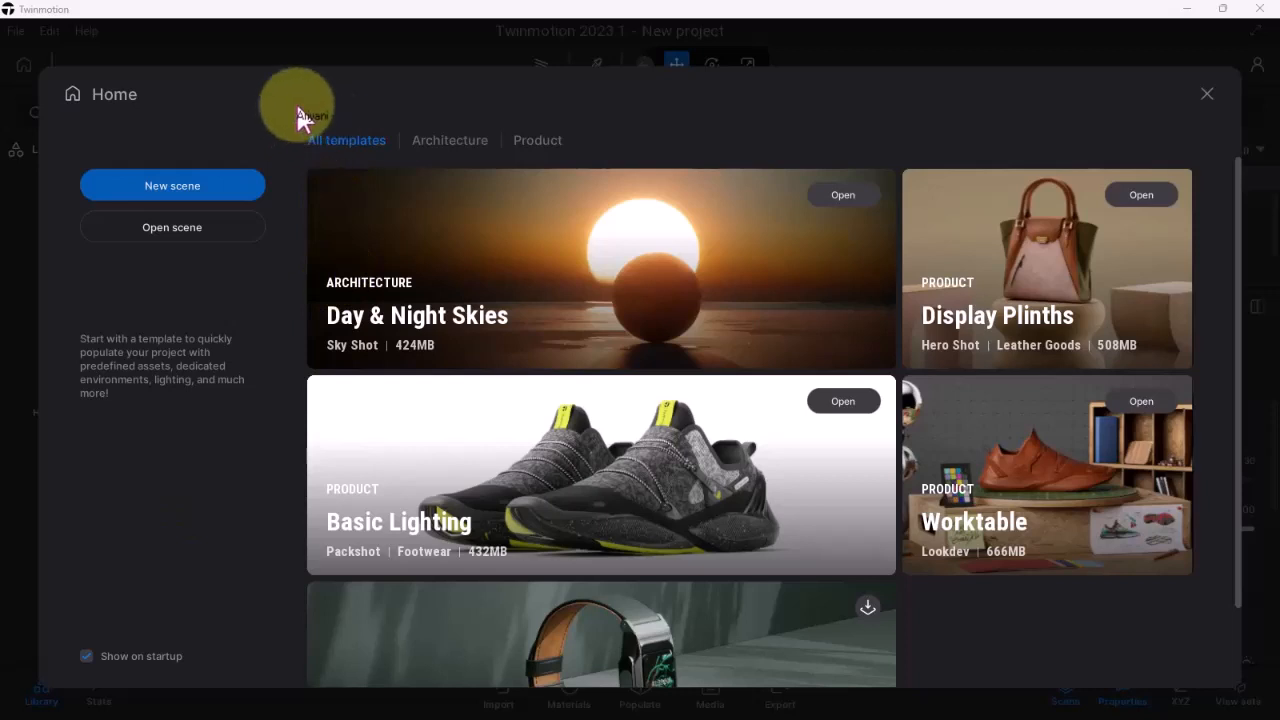
Browse all templates on the Home panel and download the Monochromatic product template
scroll(424, 88, down, 1)
scroll(586, 286, up, 1)
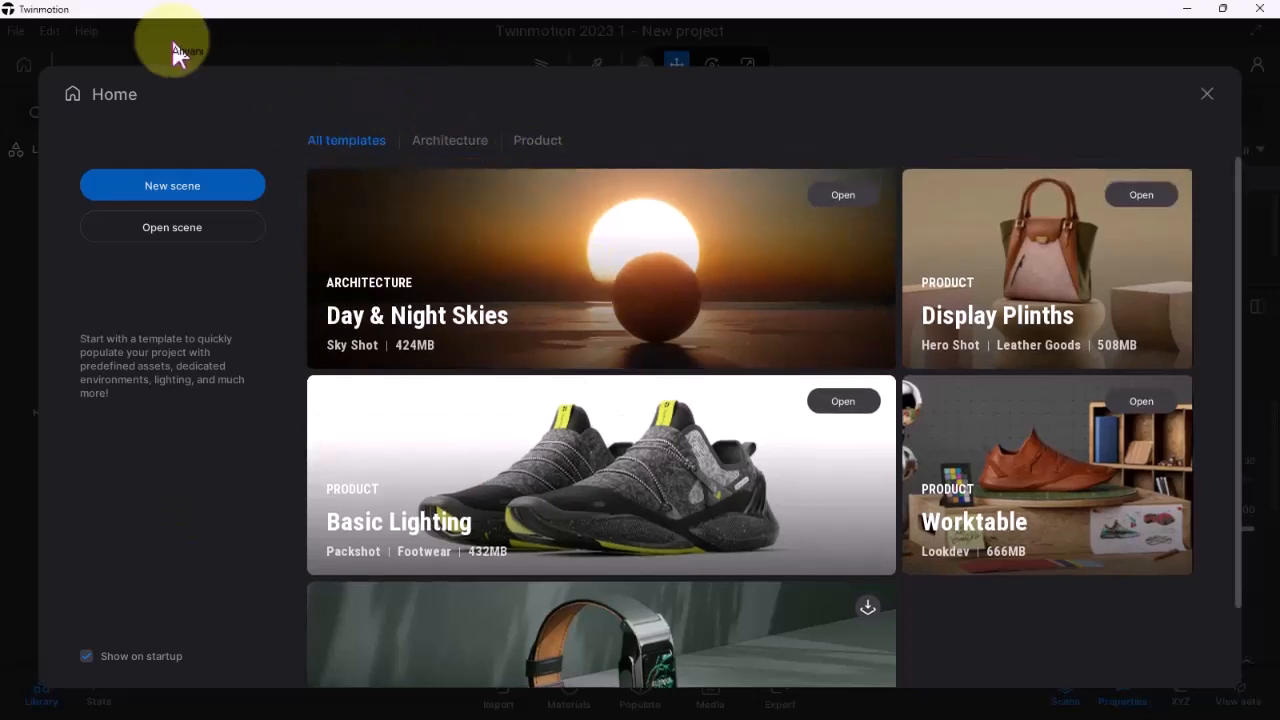
click(189, 238)
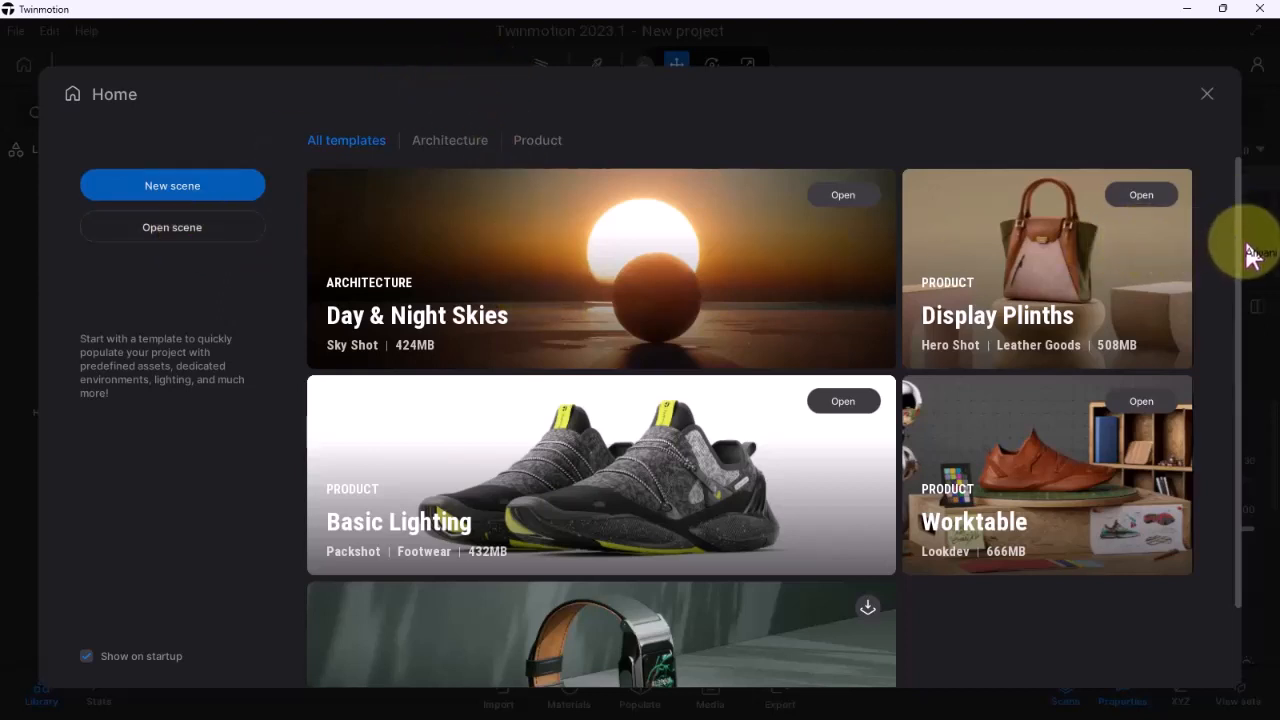
scroll(466, 386, down, 2)
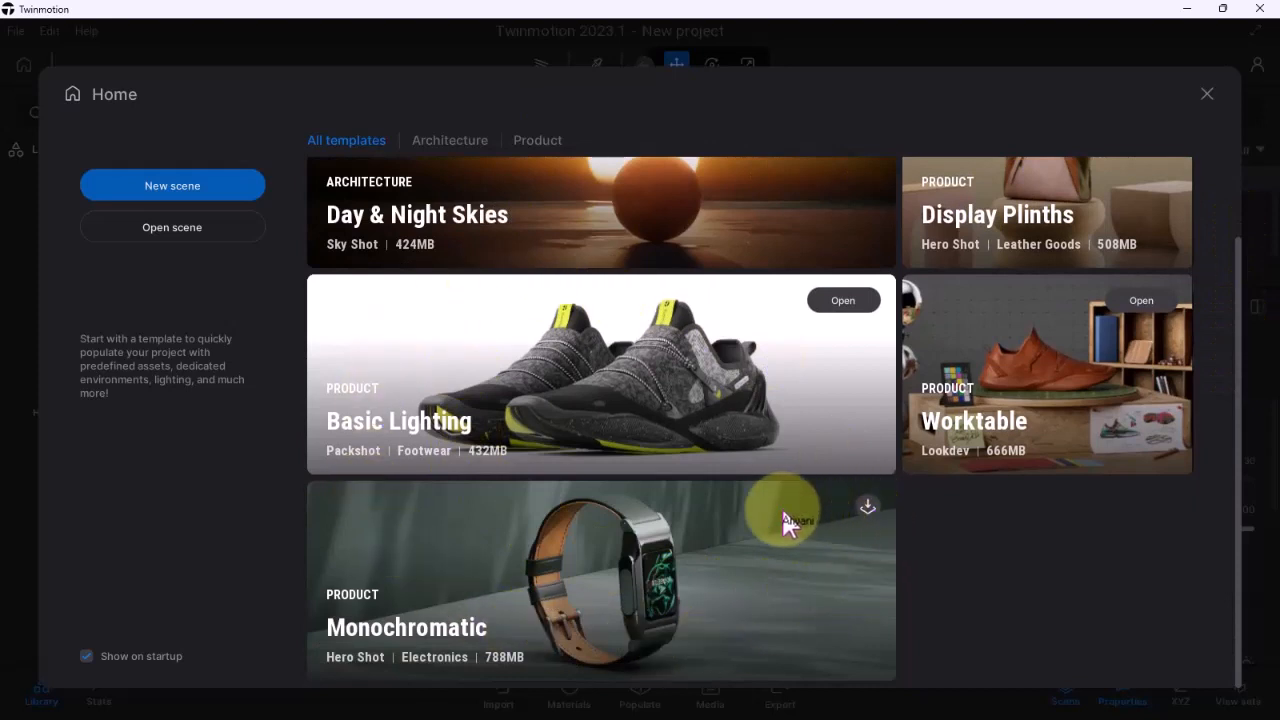
scroll(663, 470, up, 2)
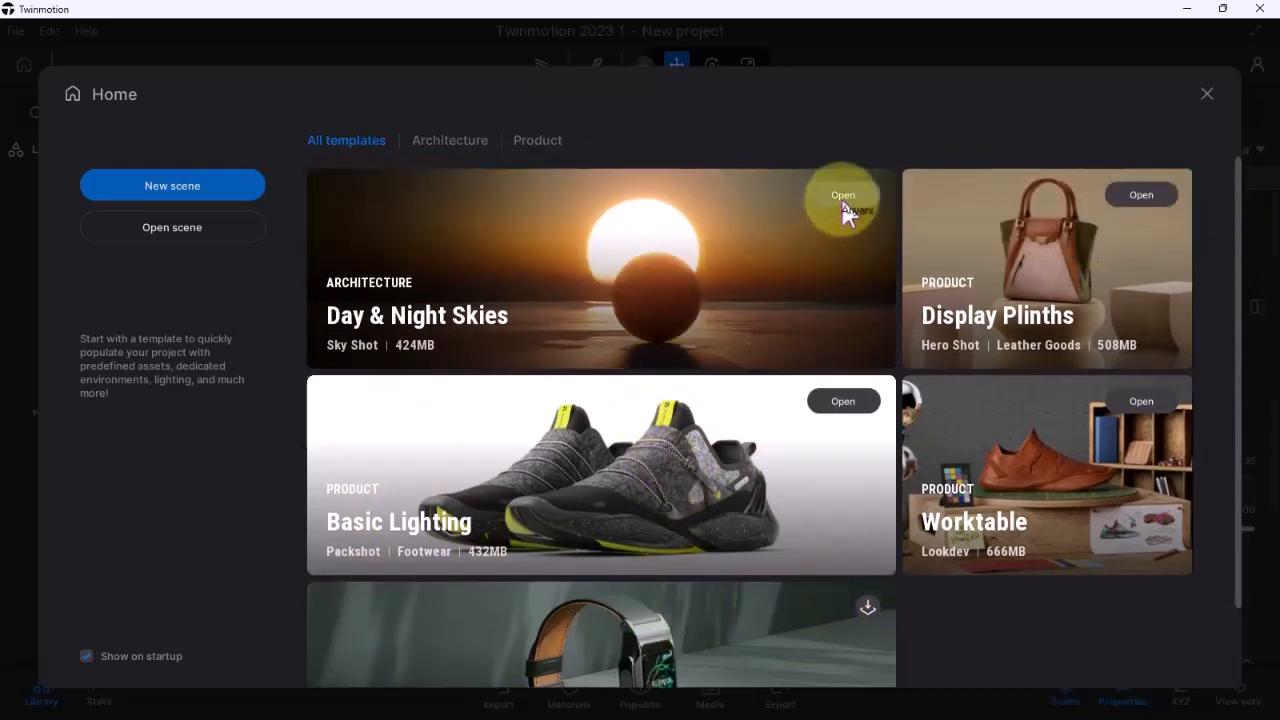
scroll(808, 471, down, 2)
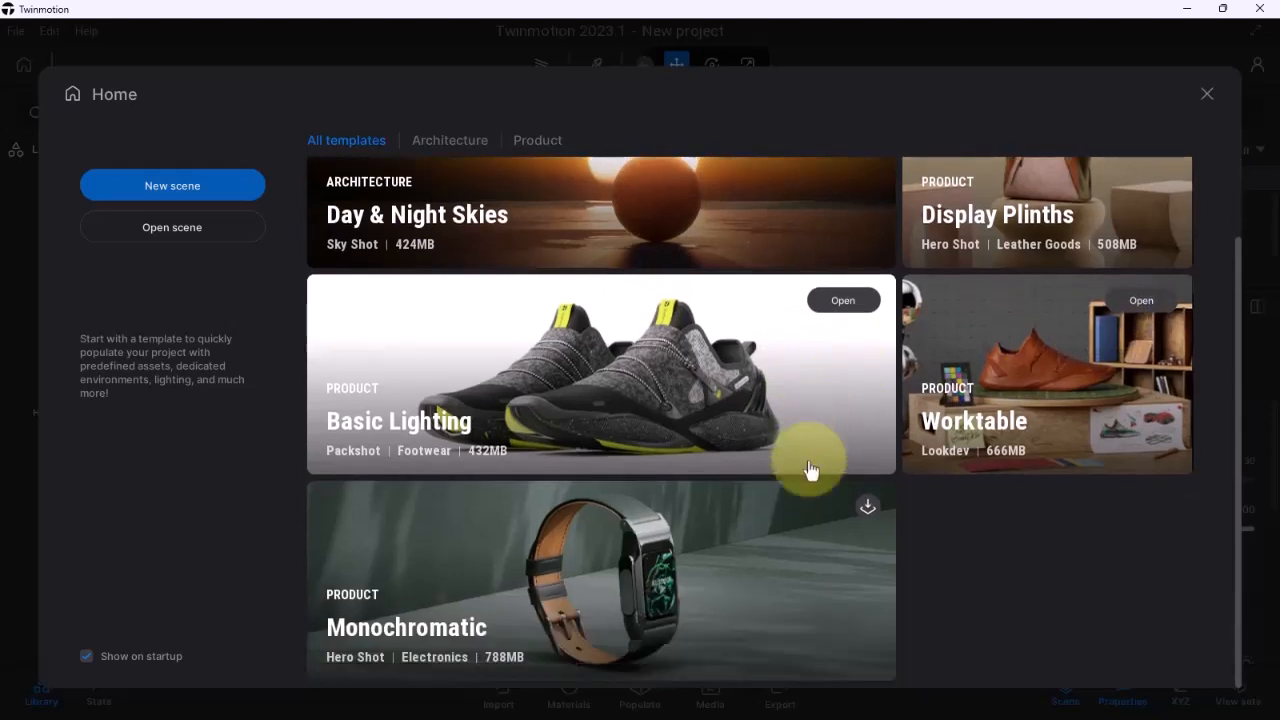
click(868, 516)
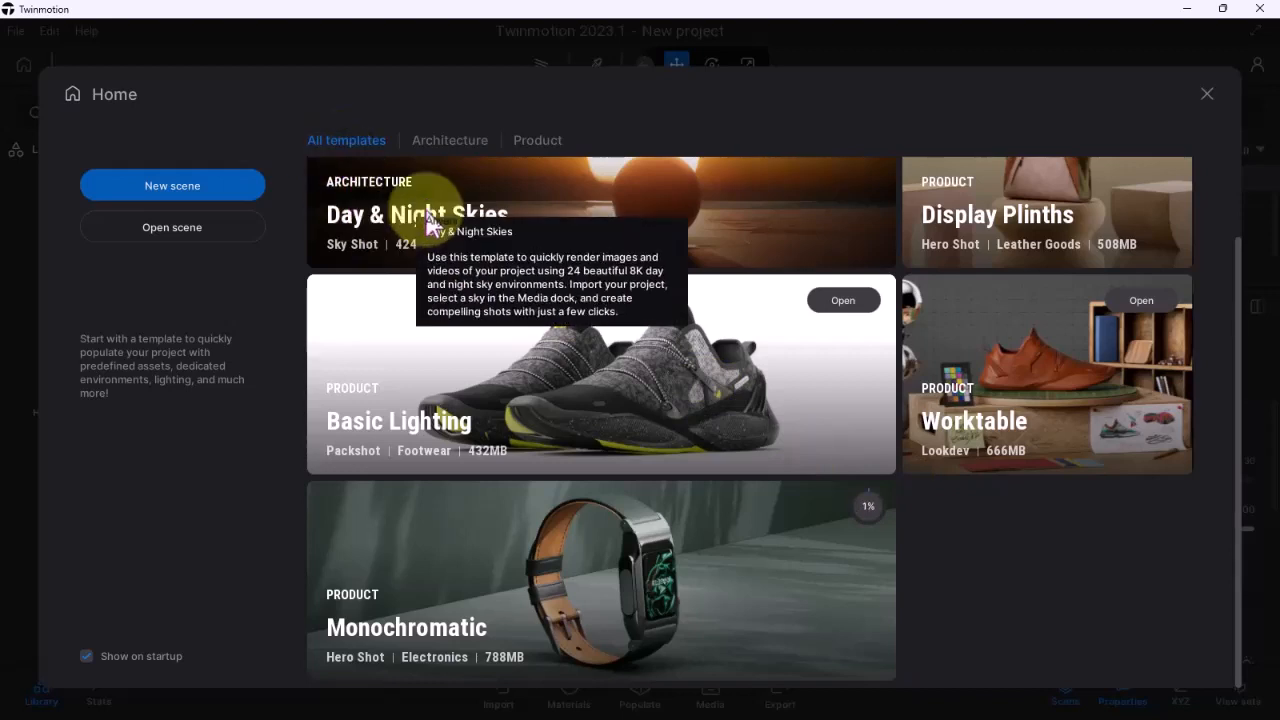
Browse the Architecture and Product template categories, and close the Home panel with showing it on startup turned off
click(440, 142)
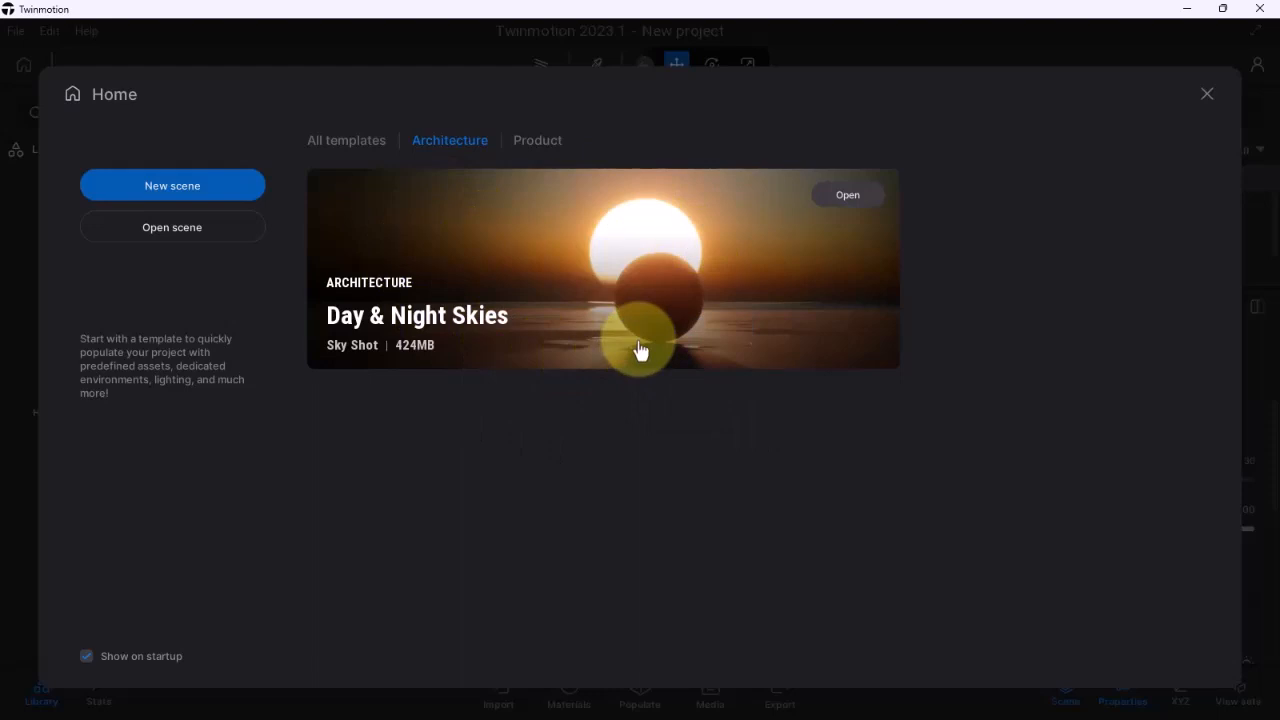
click(540, 156)
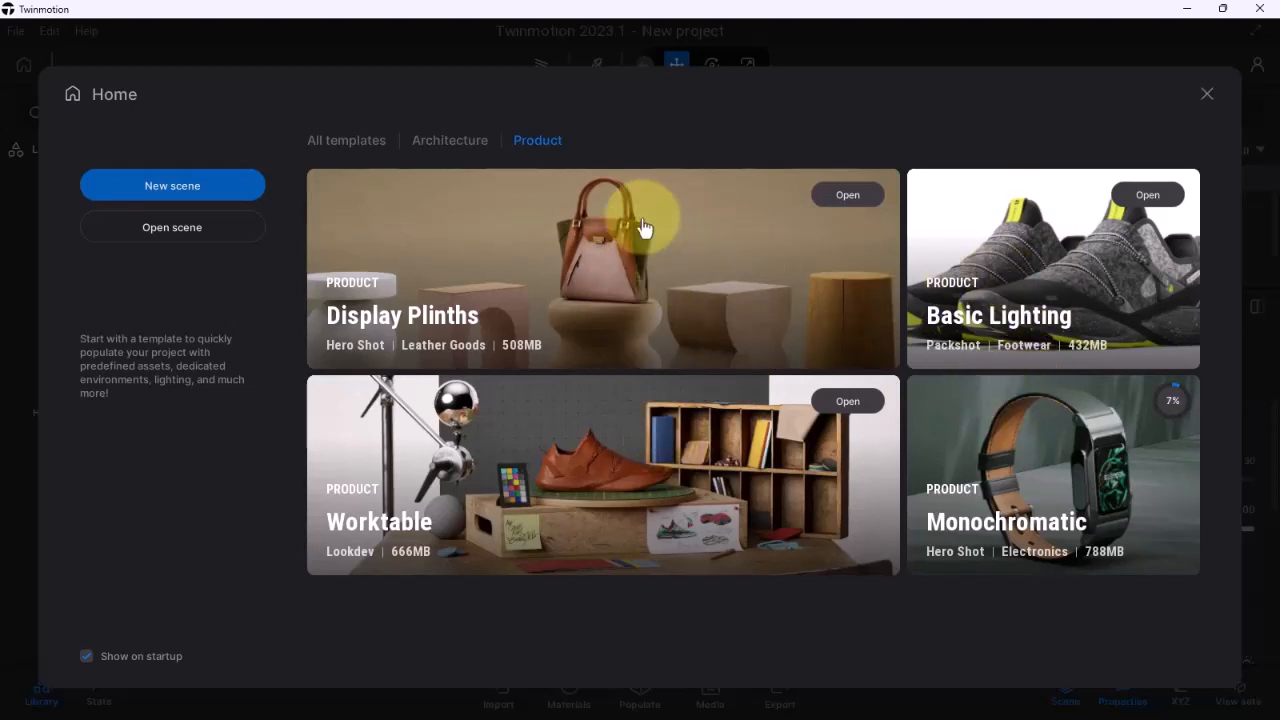
click(458, 141)
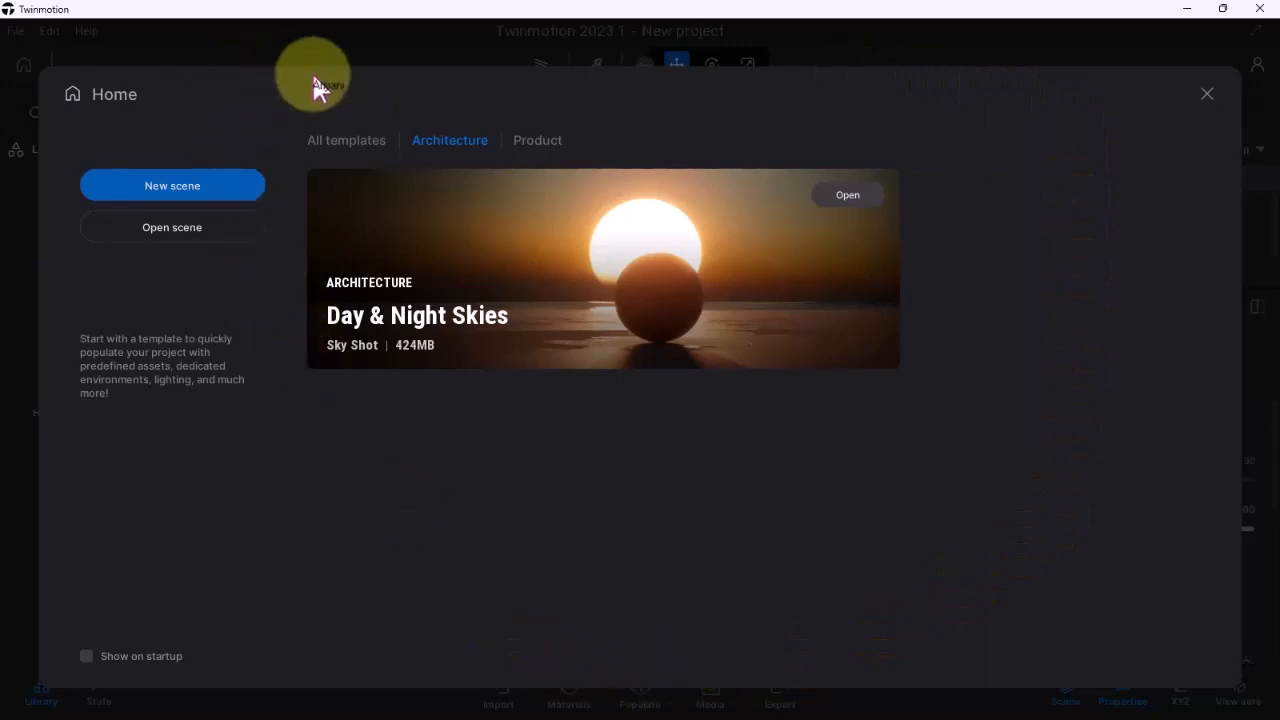
click(1210, 96)
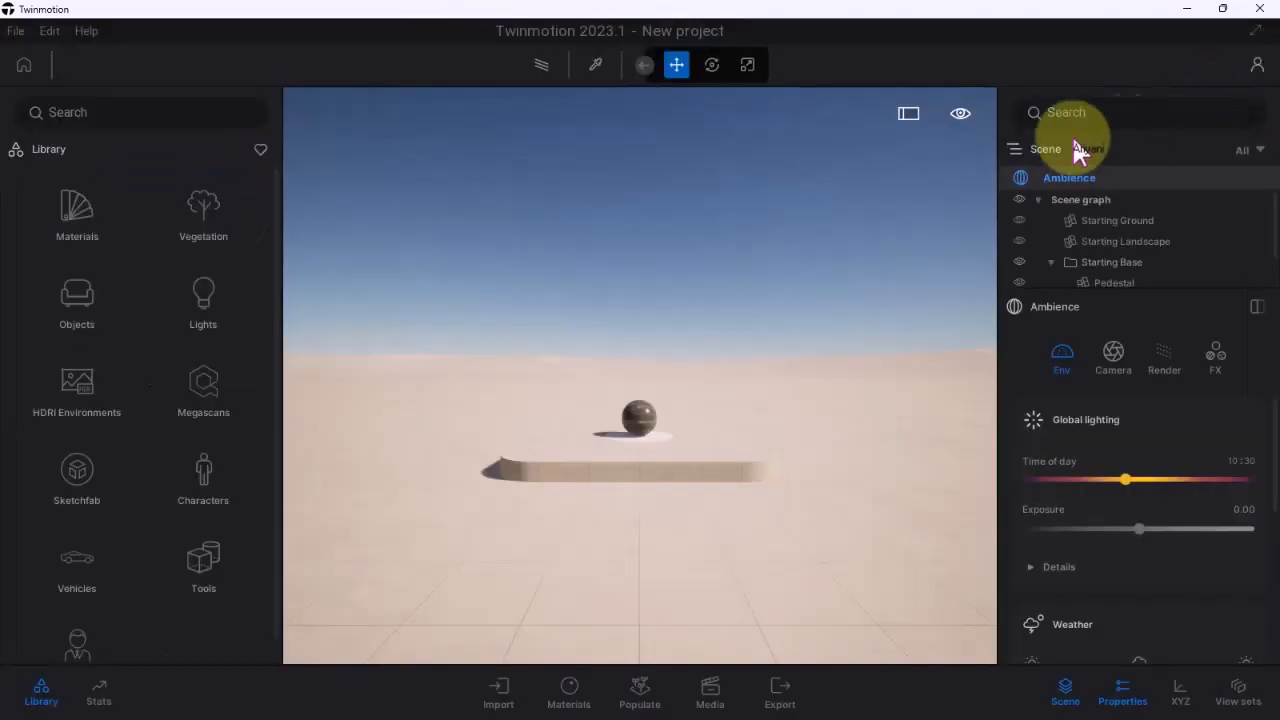
Reopen the Home panel, look through all templates, and close the panel again
click(17, 32)
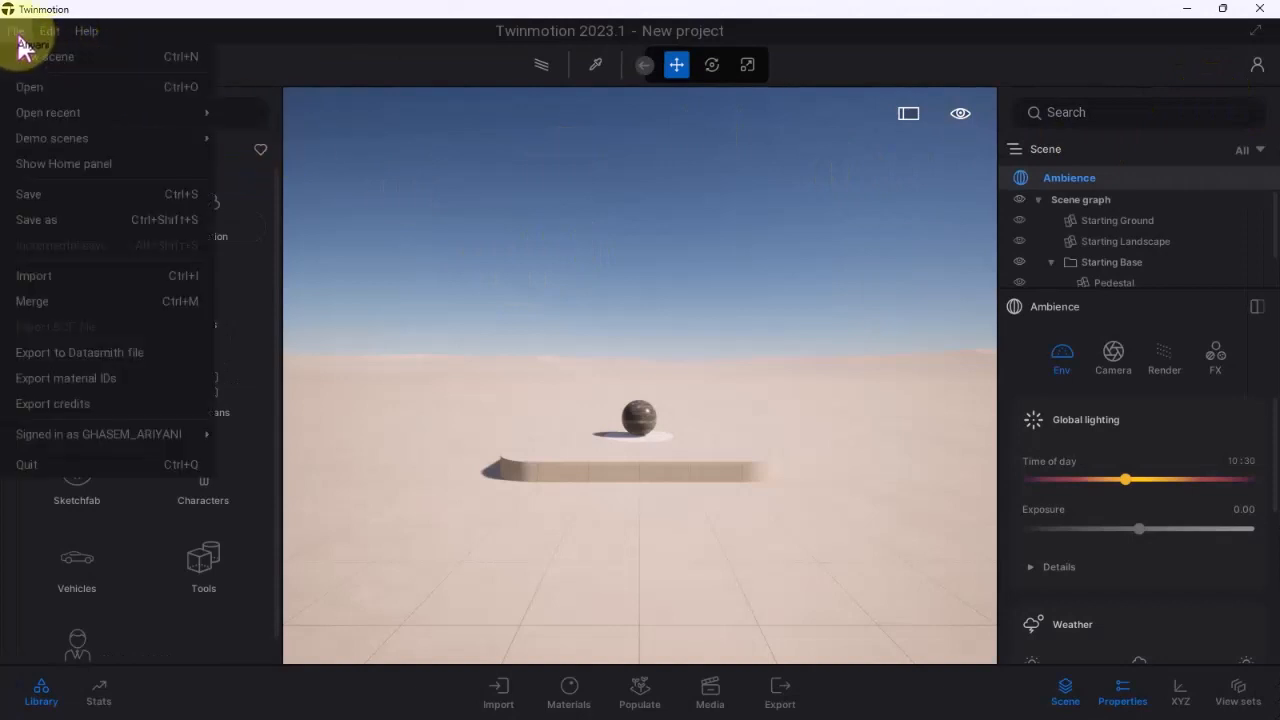
click(89, 170)
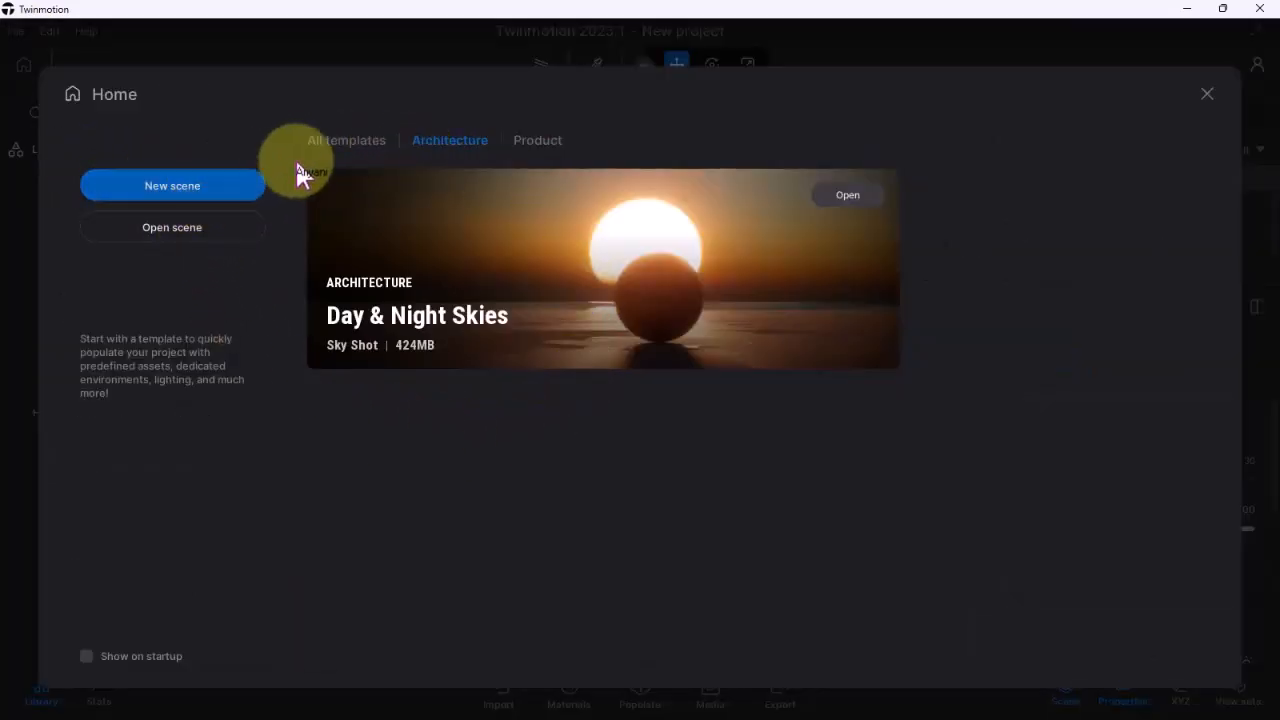
click(325, 138)
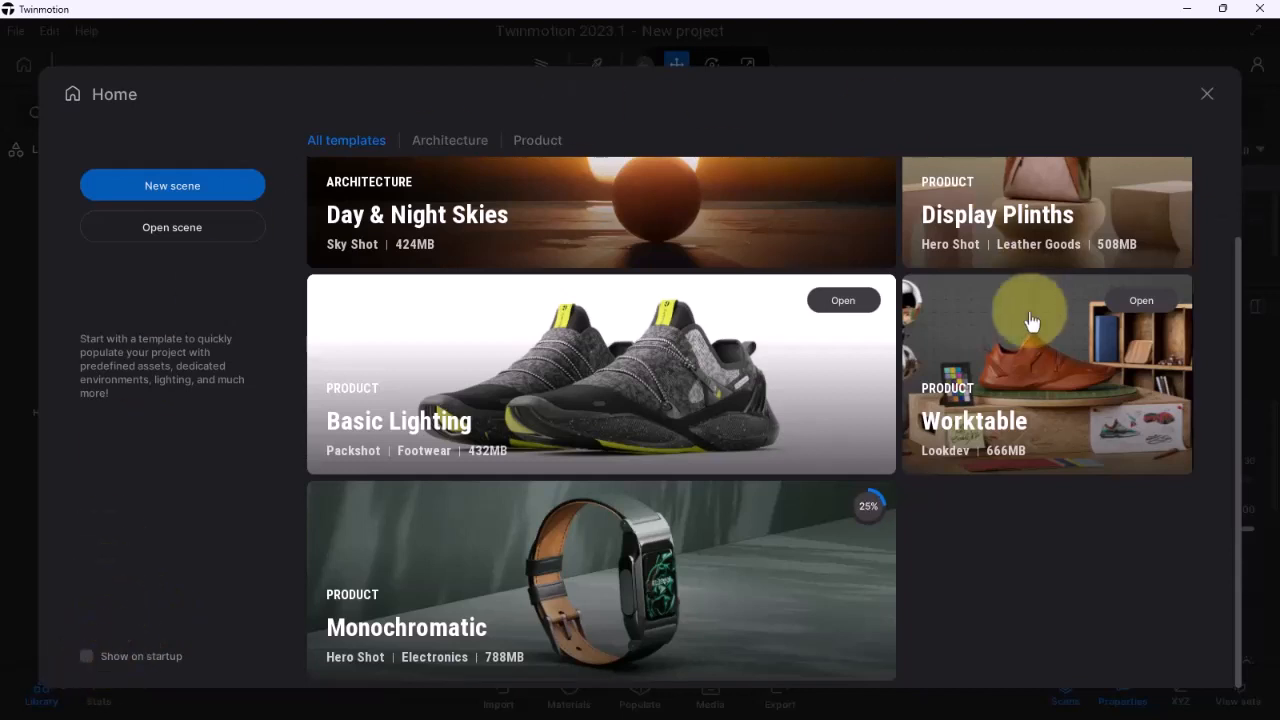
click(1207, 92)
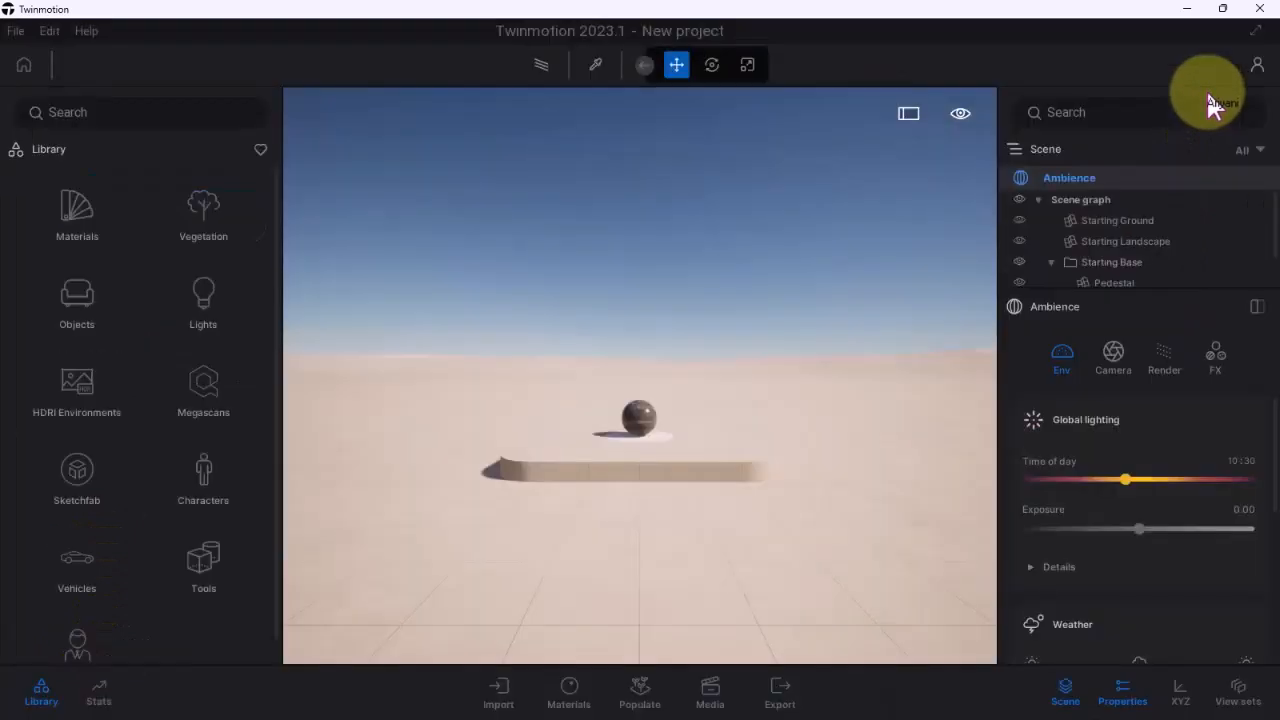
Open the Lakehouse retreat demo scene without saving the current project
click(20, 33)
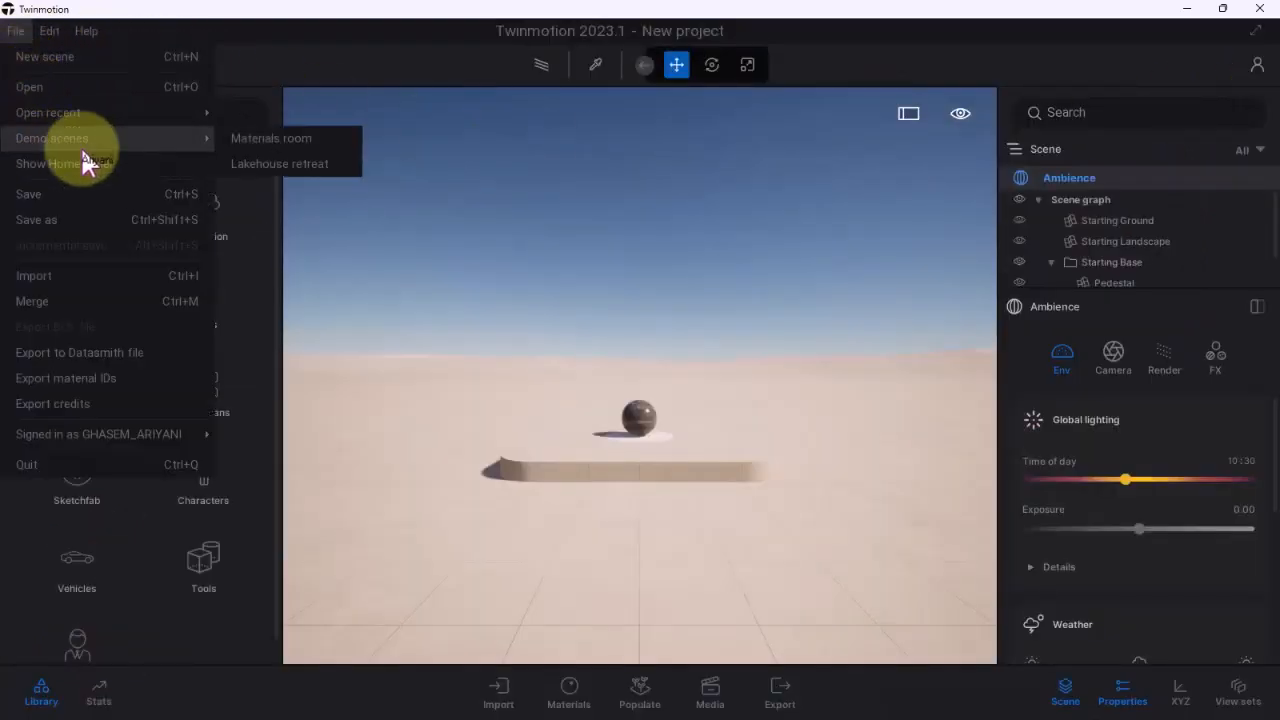
click(748, 343)
drag(748, 343, 722, 440)
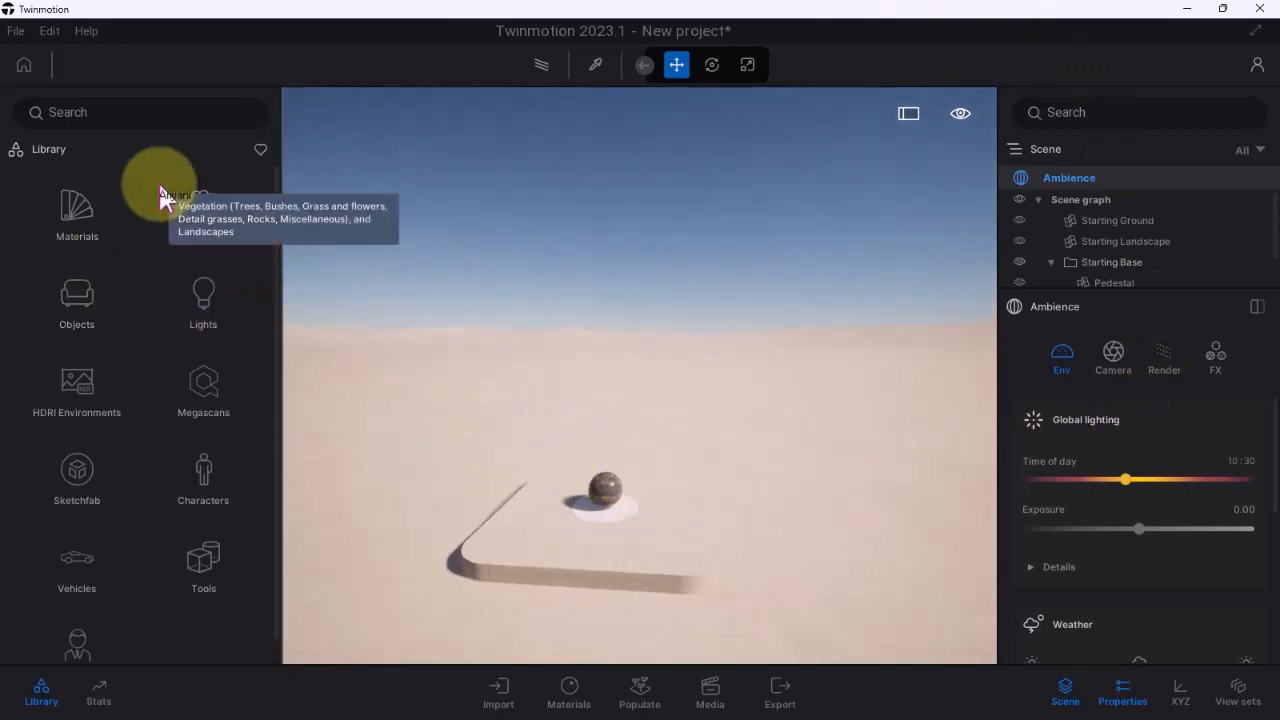
click(17, 34)
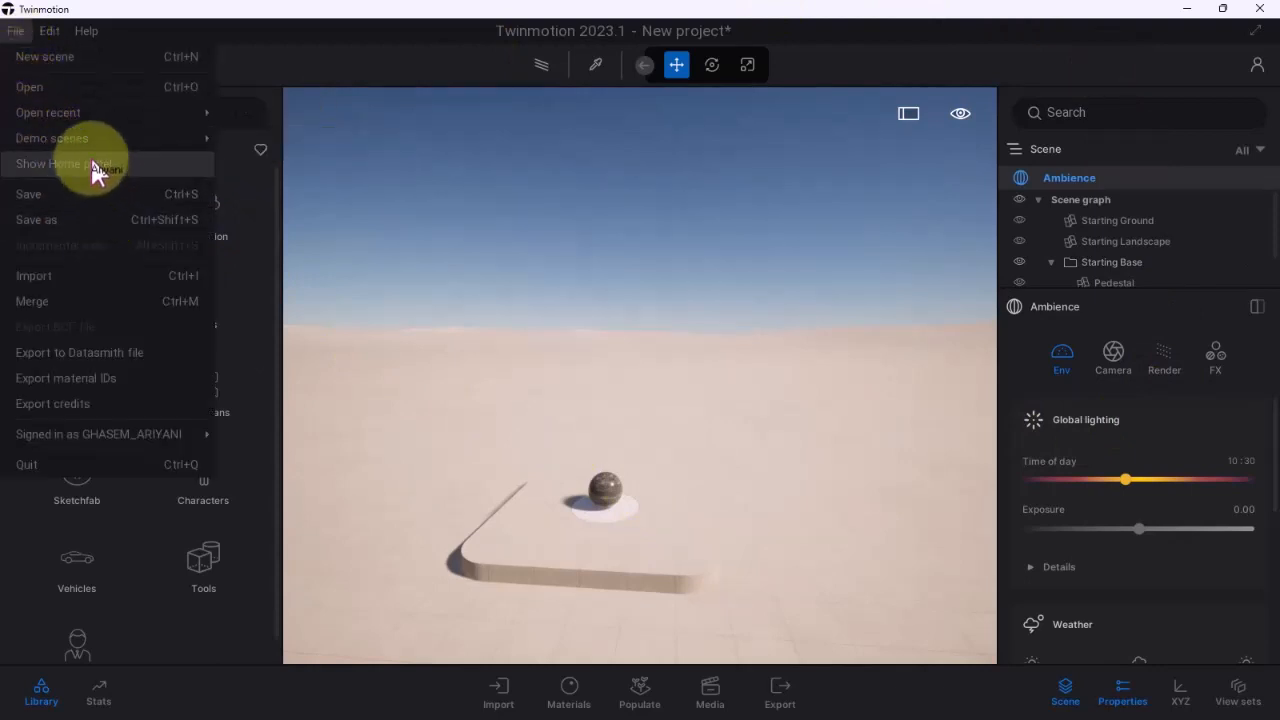
mouse_move(45, 143)
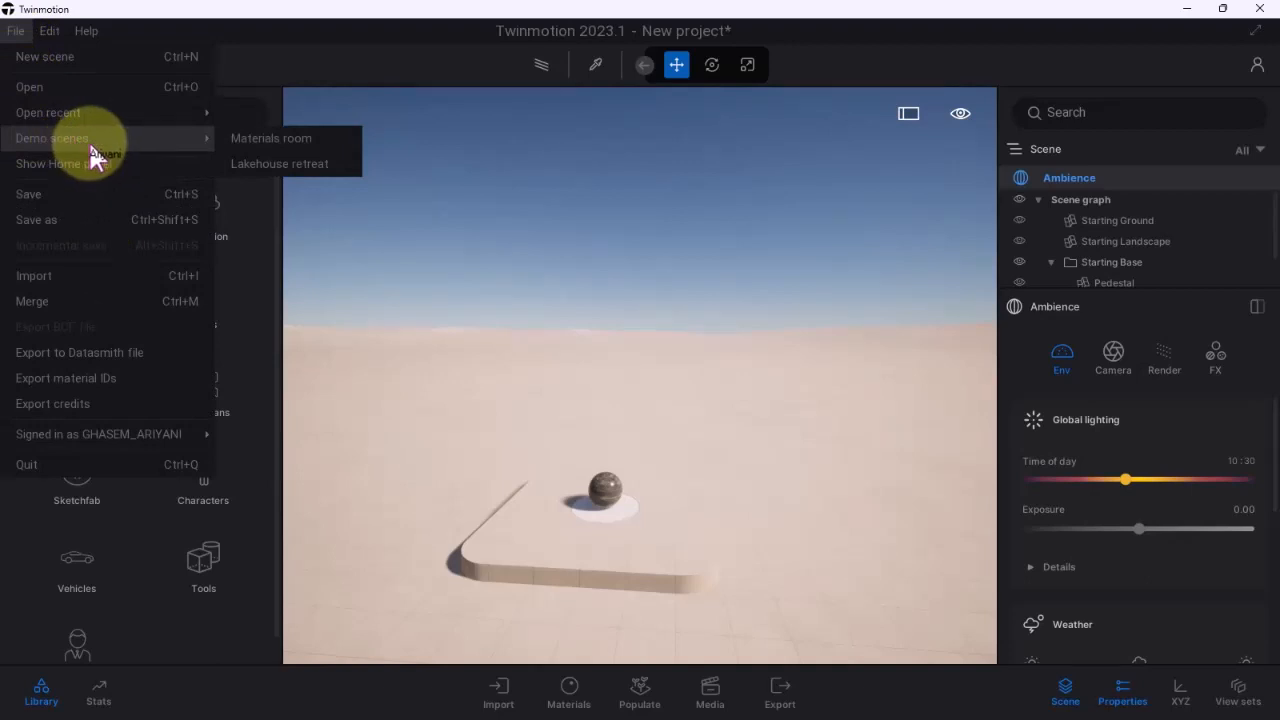
click(290, 164)
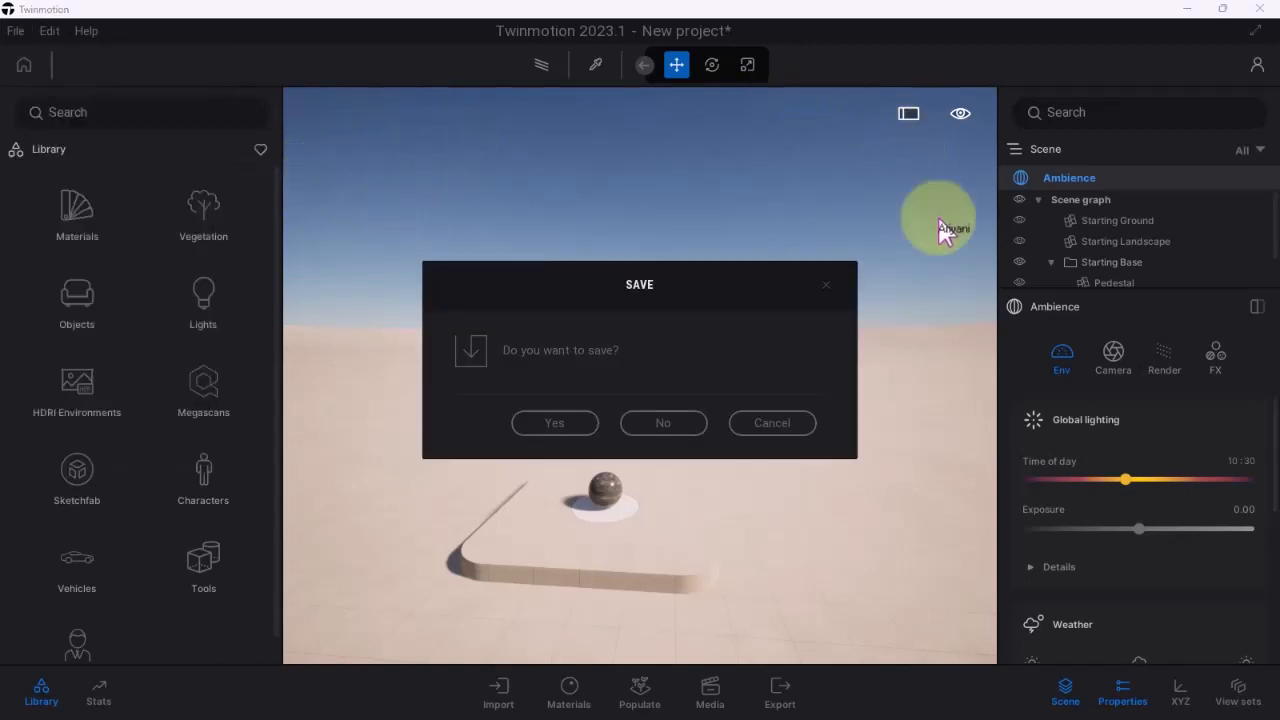
click(660, 424)
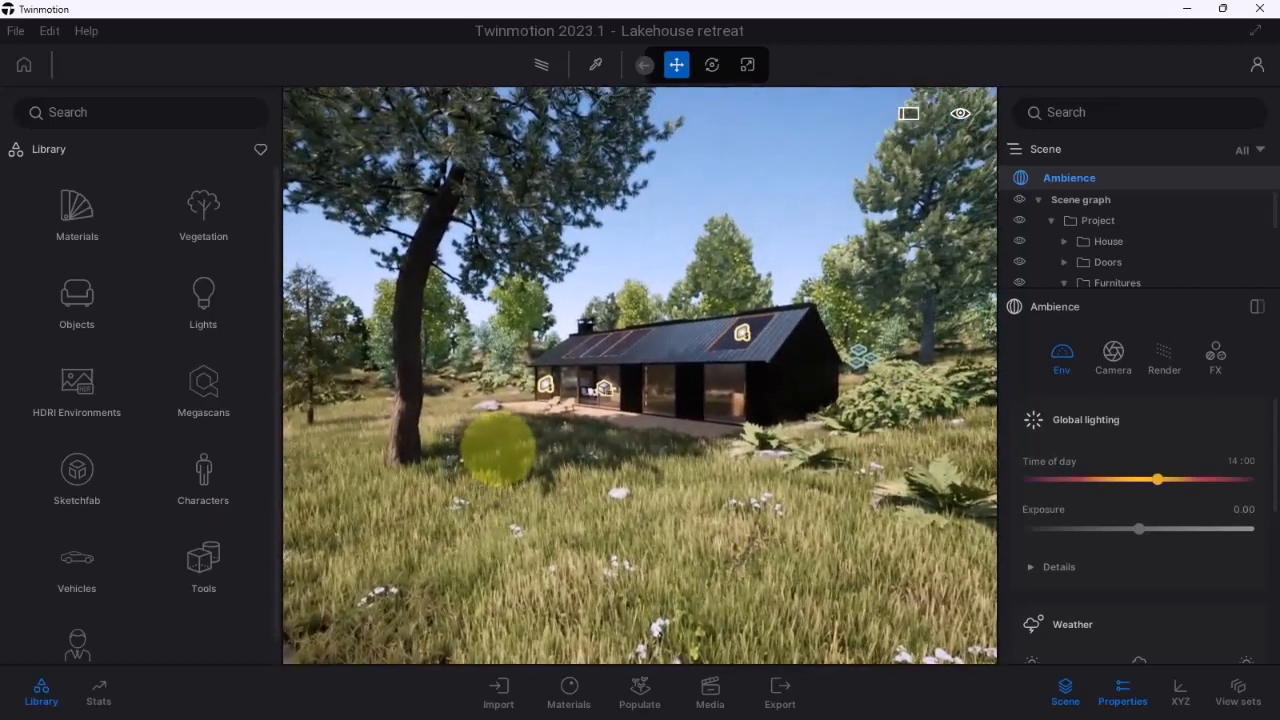
Toggle the Library panel's visibility and leave it hidden to widen the viewport
right_drag(498, 450, 500, 448)
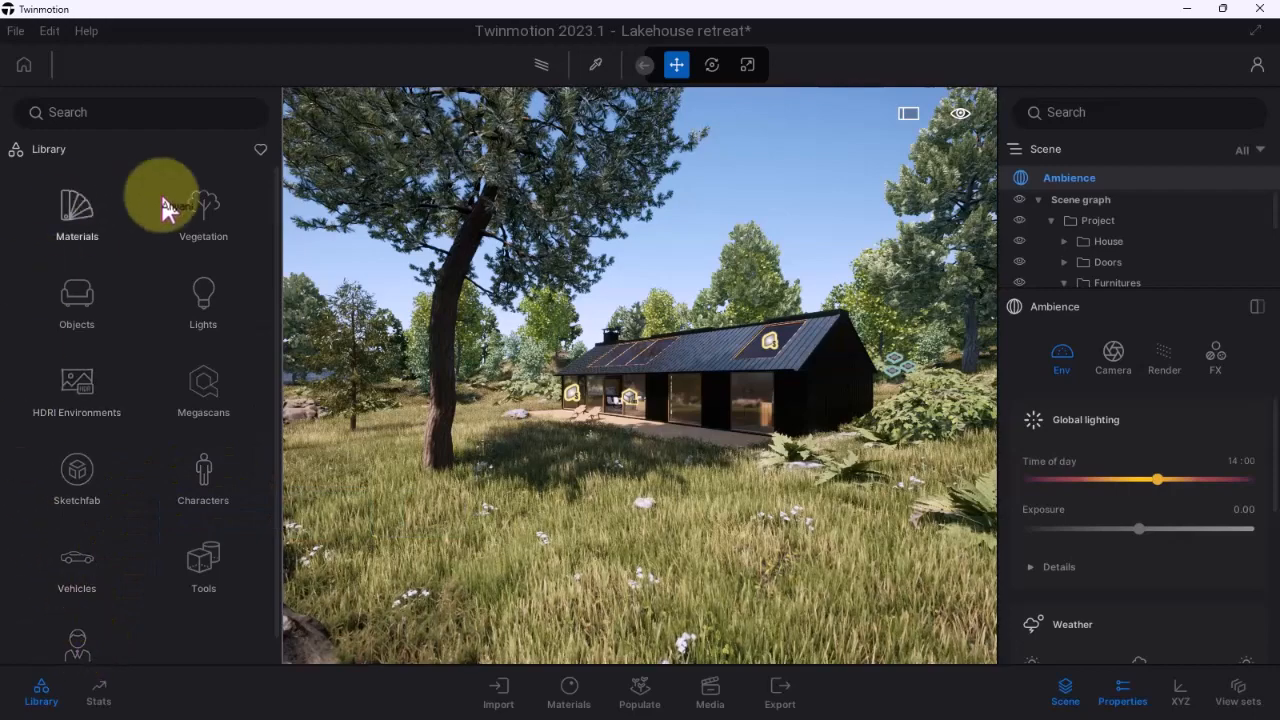
click(42, 692)
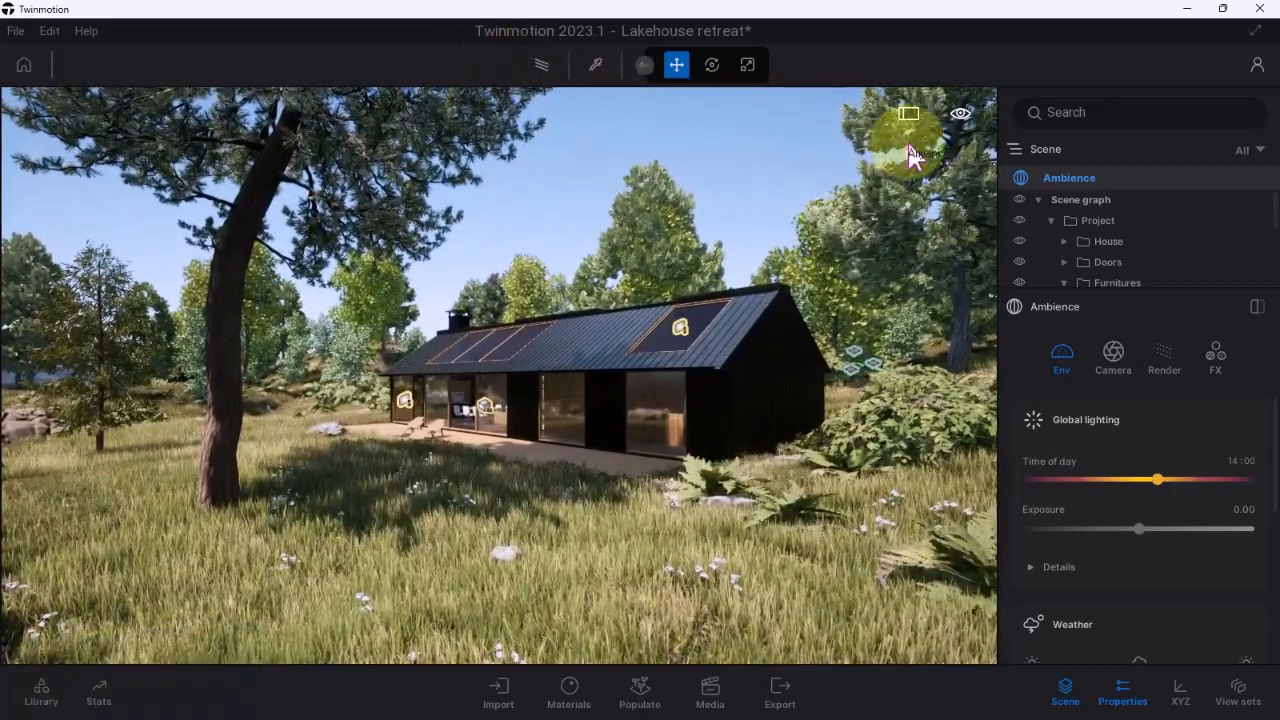
click(45, 692)
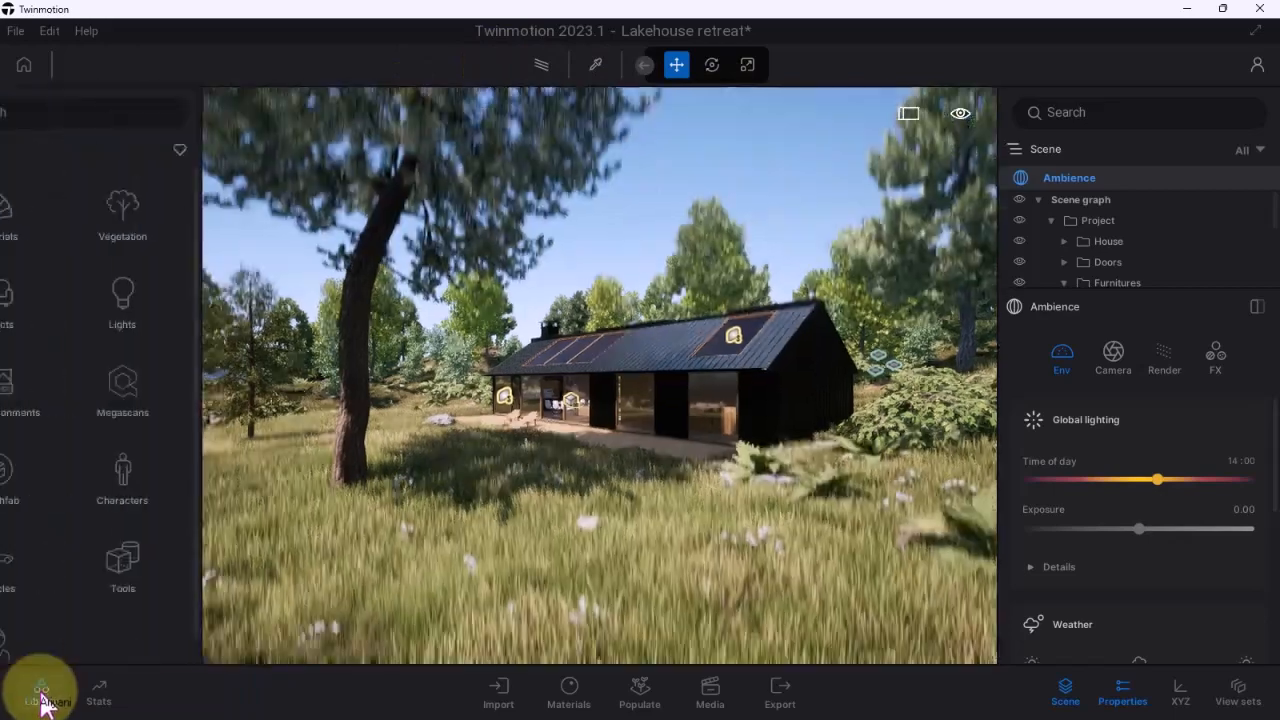
click(43, 700)
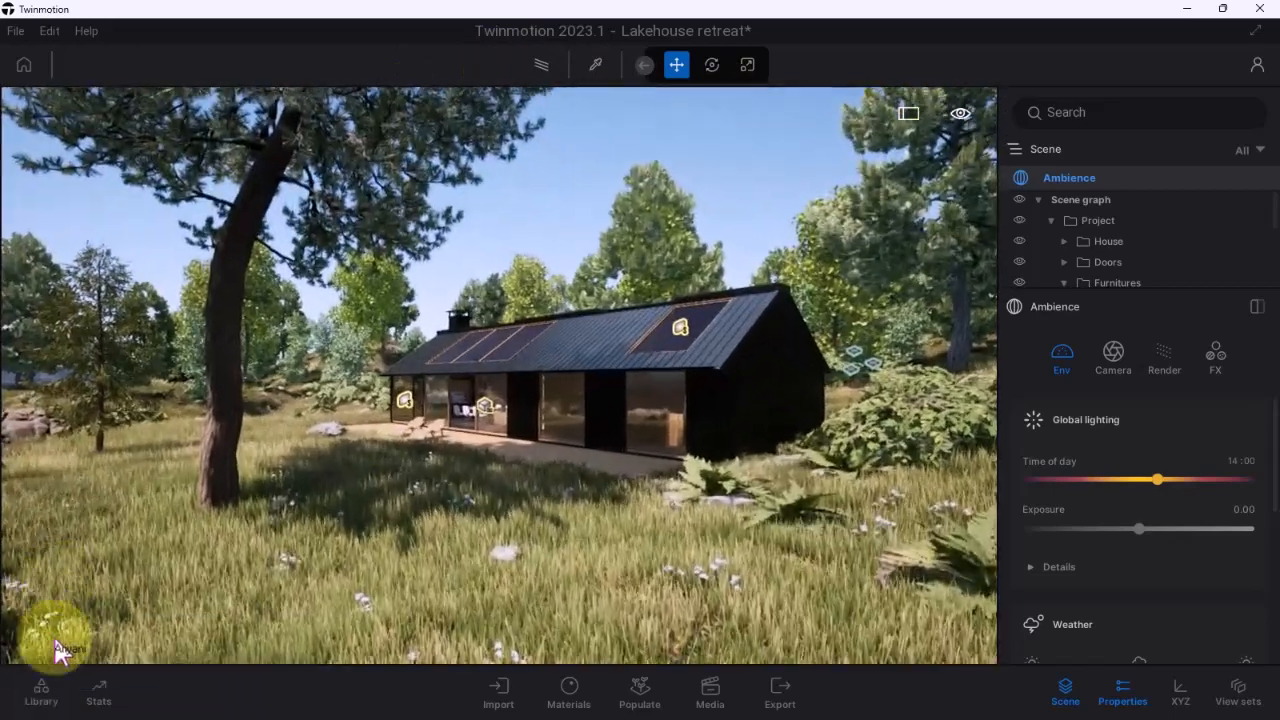
click(48, 700)
click(48, 700)
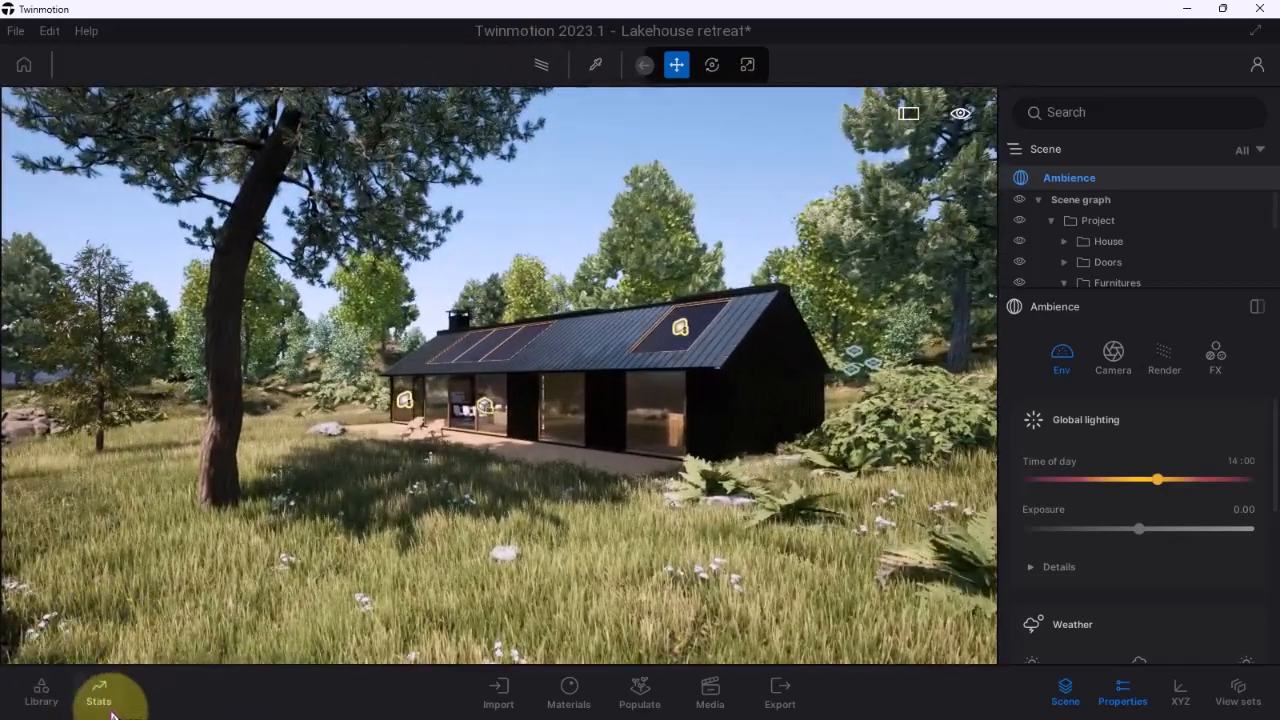
Display the performance statistics of the Lakehouse retreat scene and hide them again
click(110, 710)
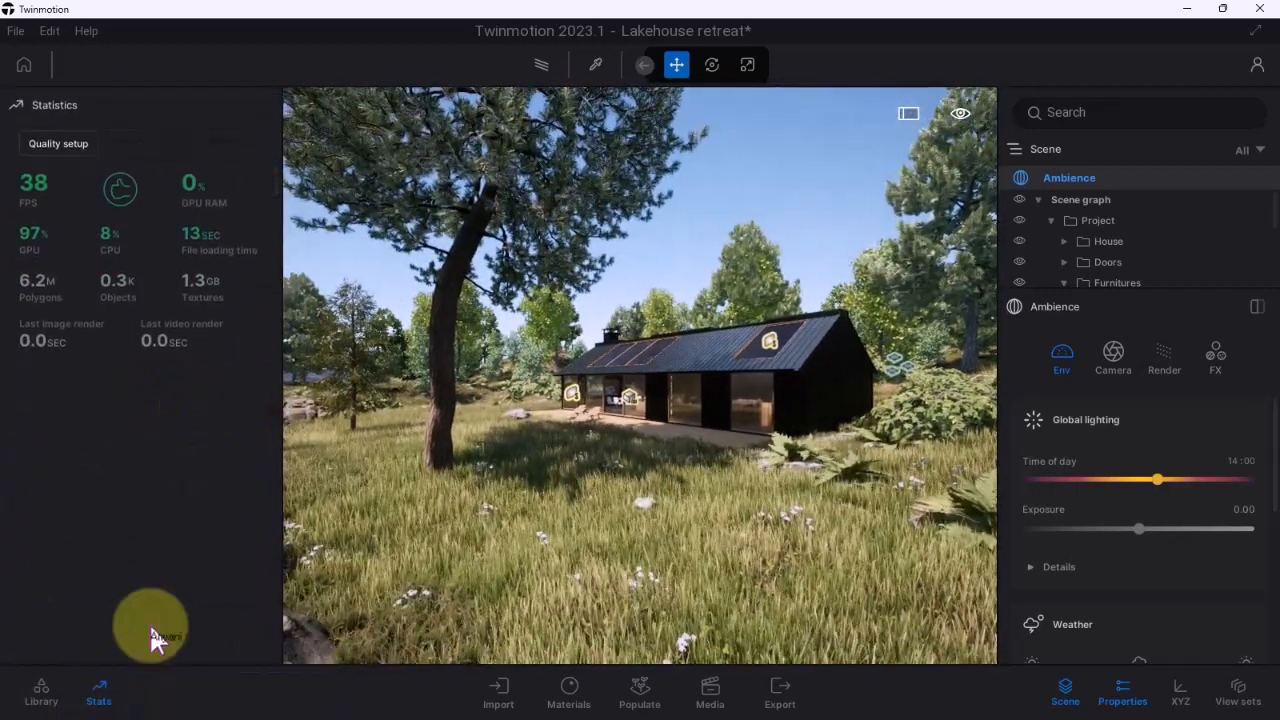
click(108, 708)
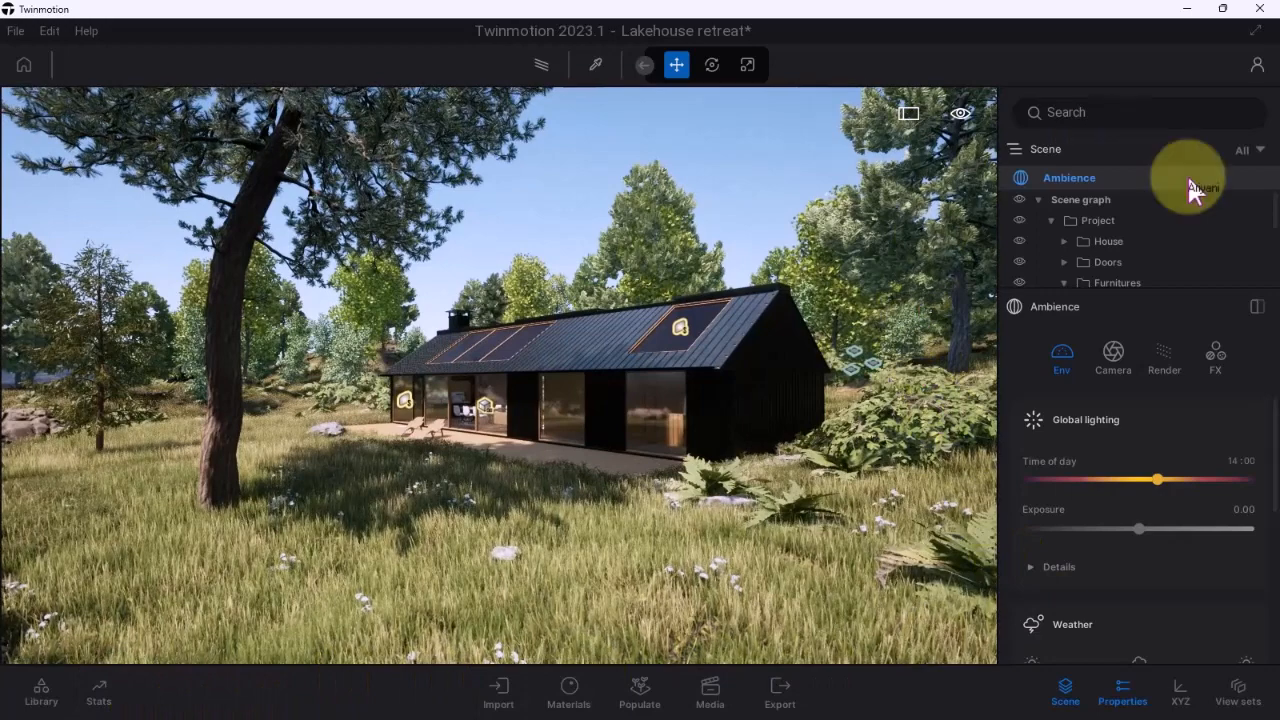
Look through the objects in the scene graph and hide the Scene panel
click(1065, 695)
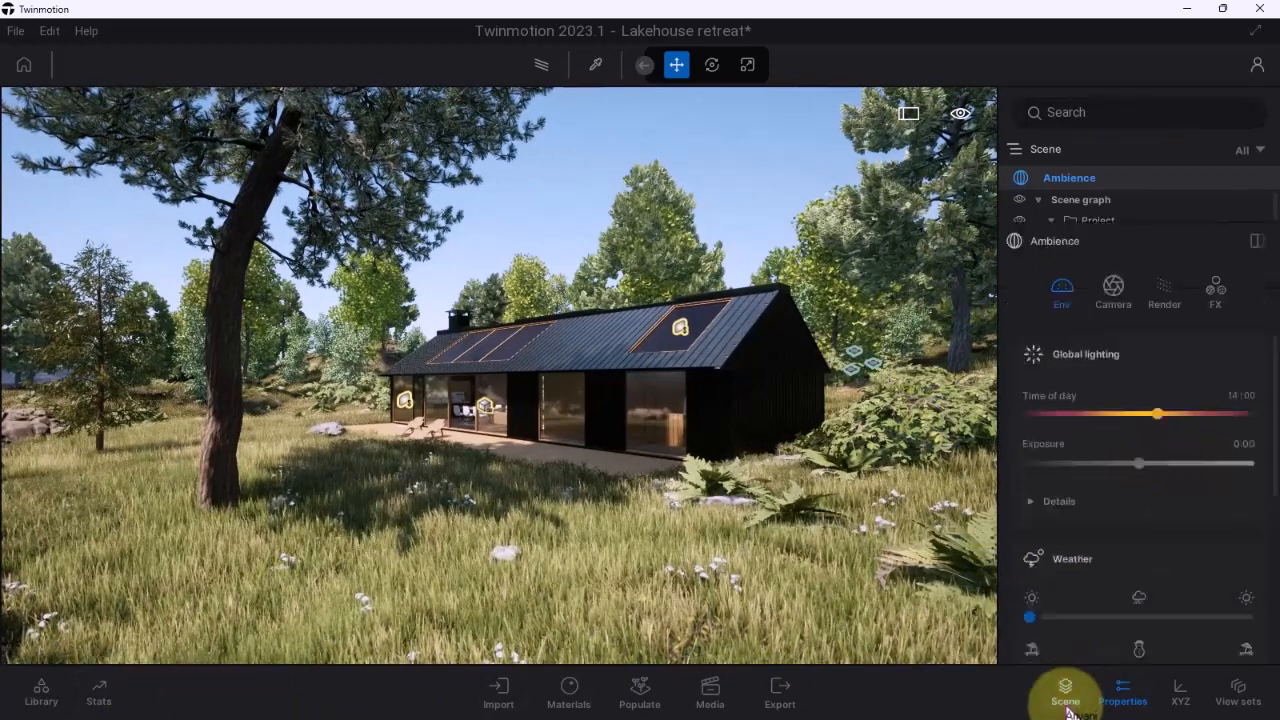
click(1065, 700)
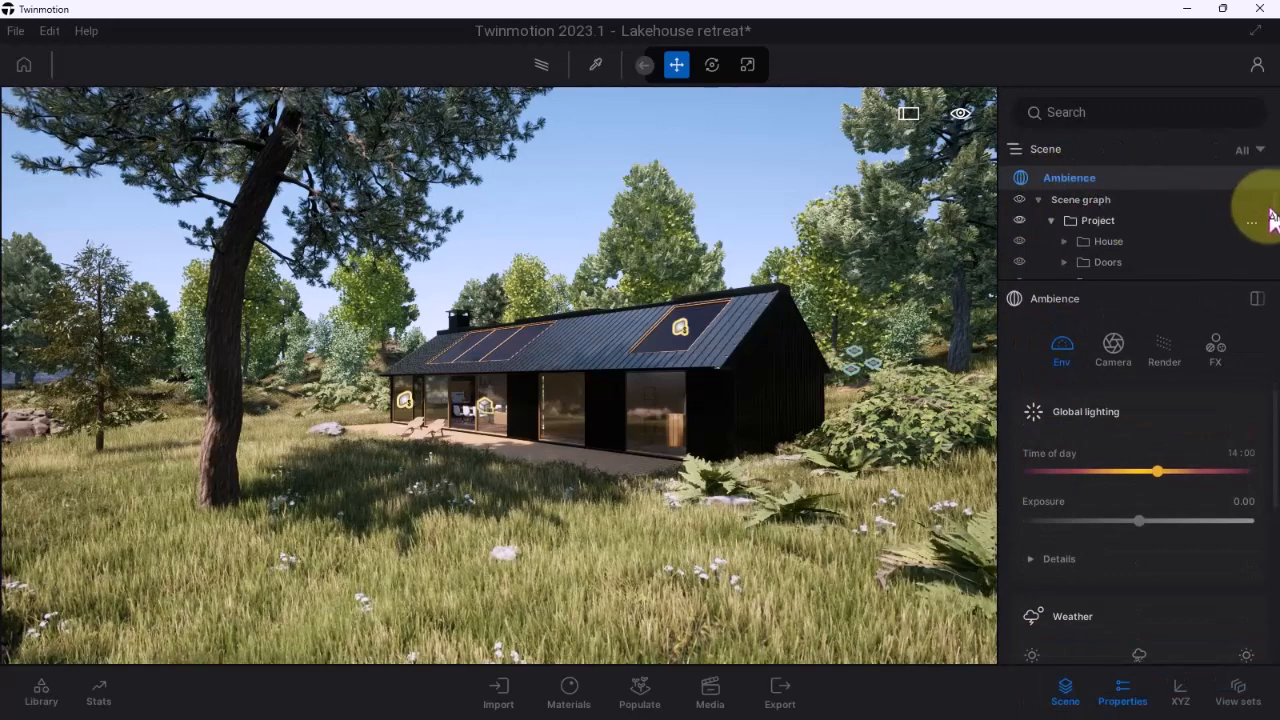
drag(1275, 203, 1276, 213)
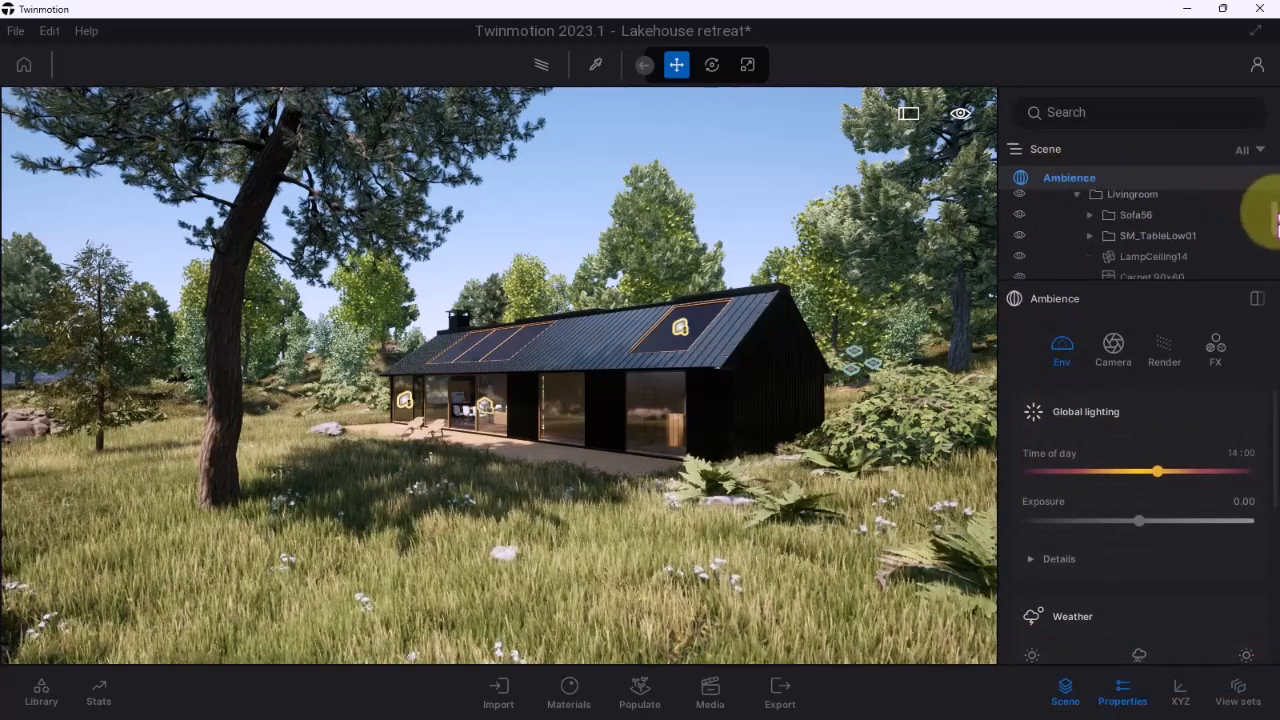
mouse_move(1276, 212)
mouse_down()
mouse_move(1276, 251)
mouse_move(1276, 200)
mouse_up()
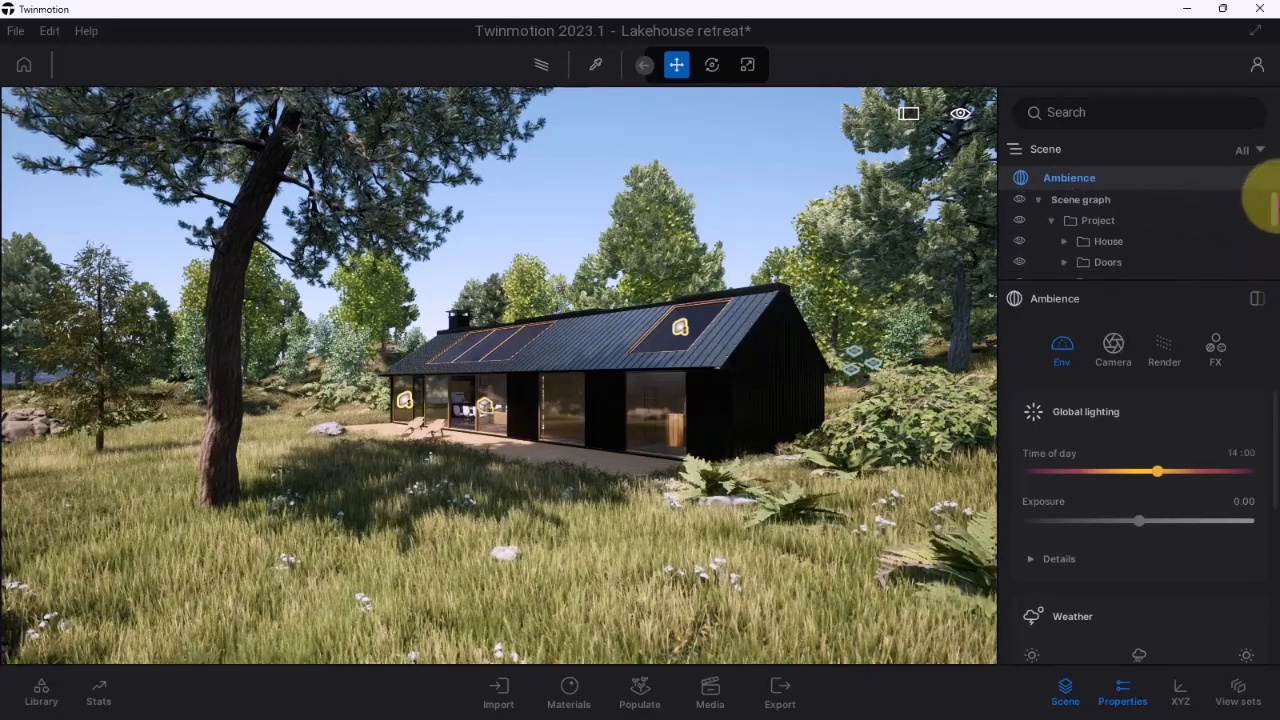
click(1063, 702)
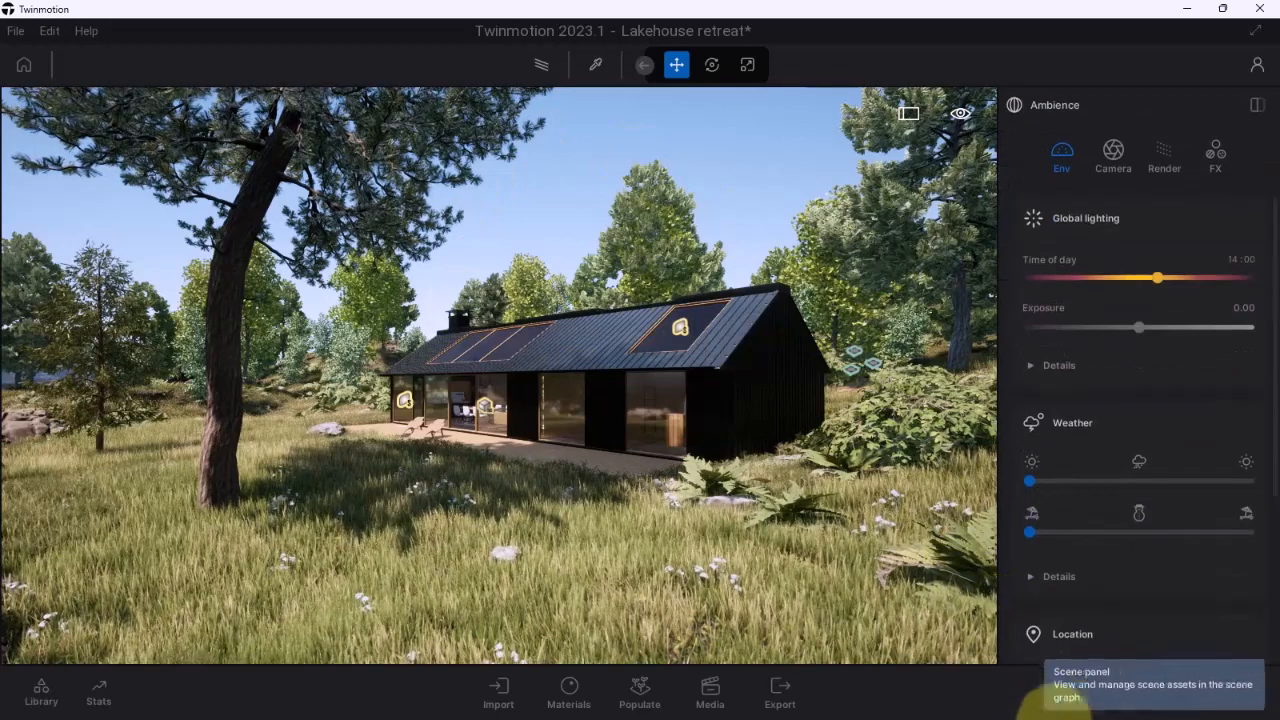
Review the Render and FX settings of the scene's Ambience and return to the environment settings
click(1128, 700)
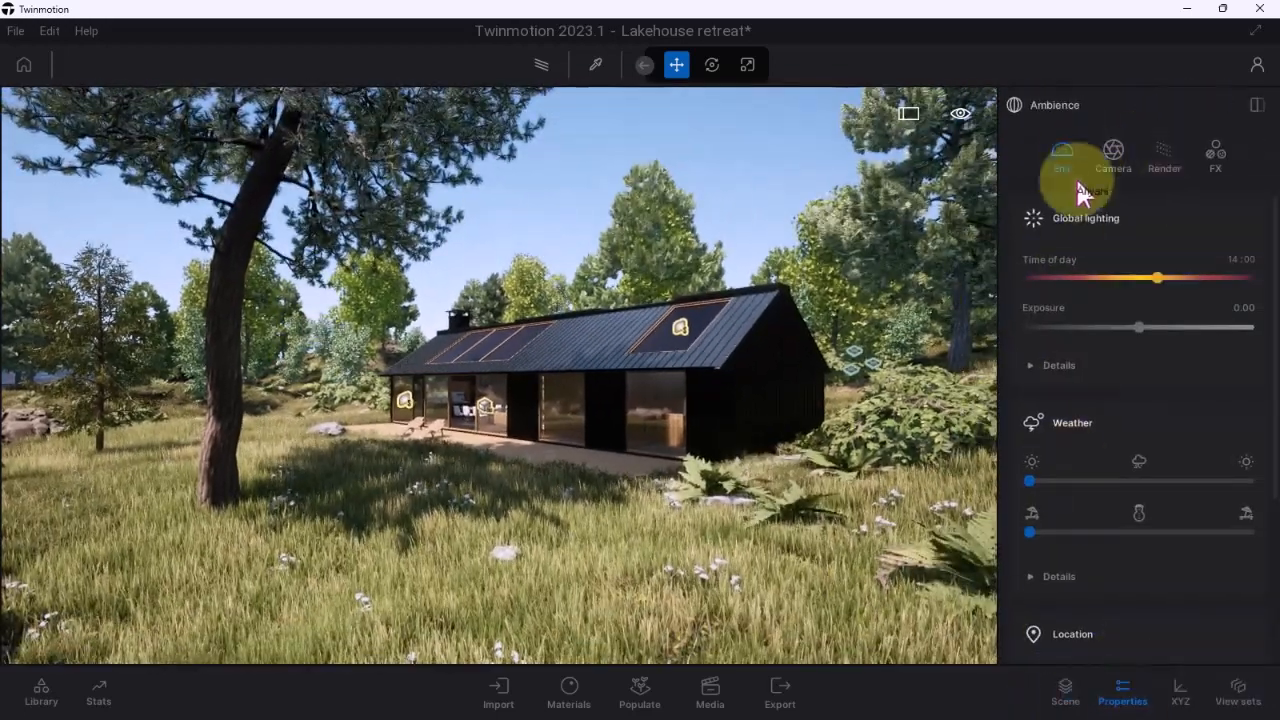
click(1164, 158)
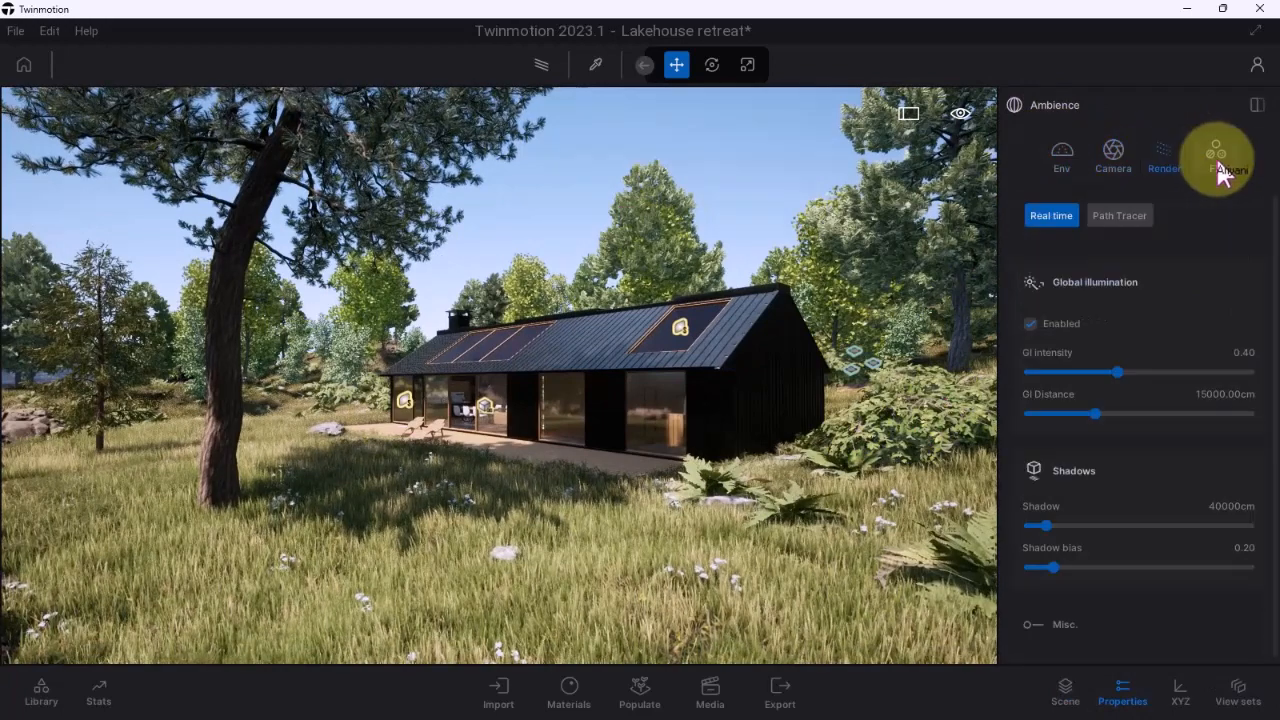
click(1218, 160)
click(1066, 165)
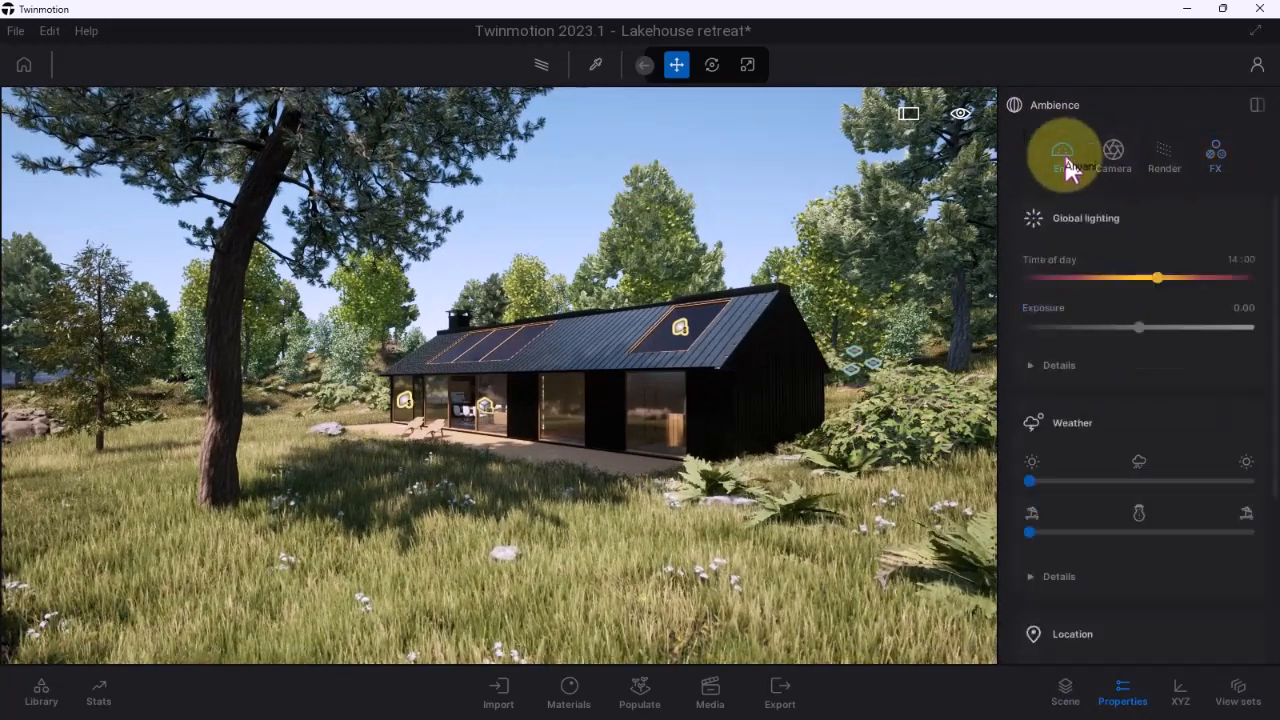
Review the Camera, Render and FX settings of the Ambience, return to the environment settings and hide the Properties panel
click(1110, 163)
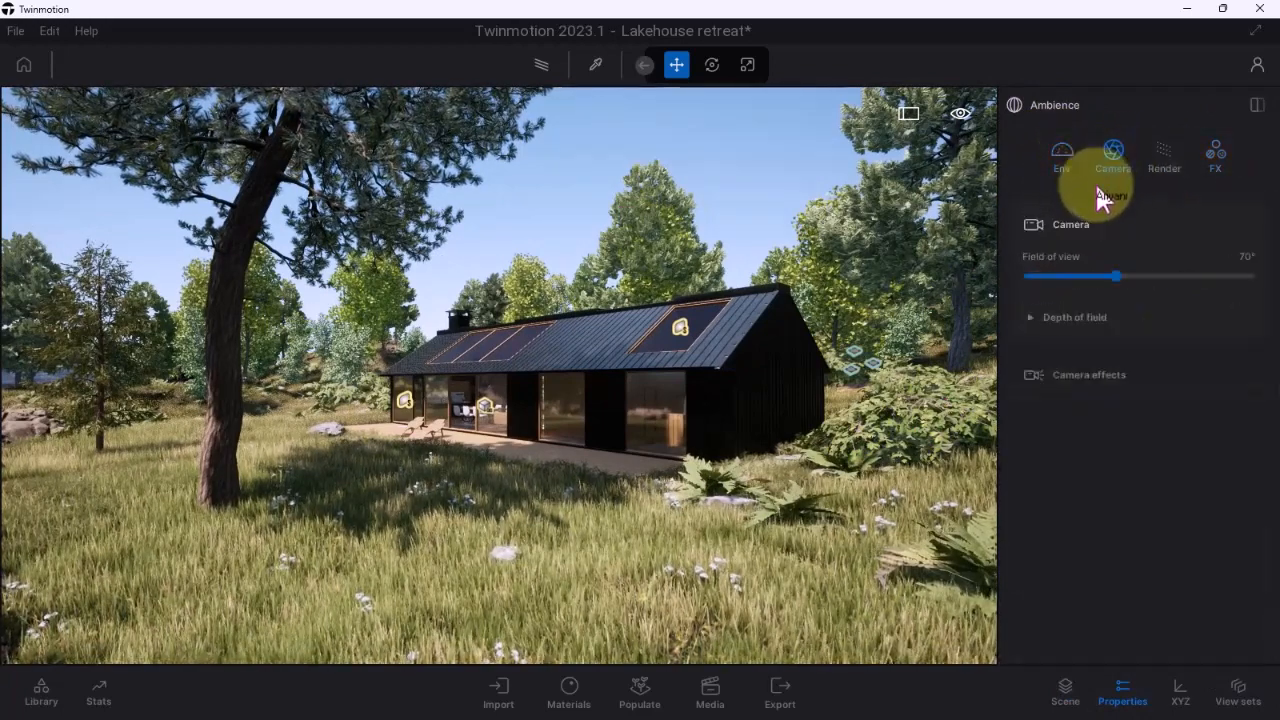
click(1173, 180)
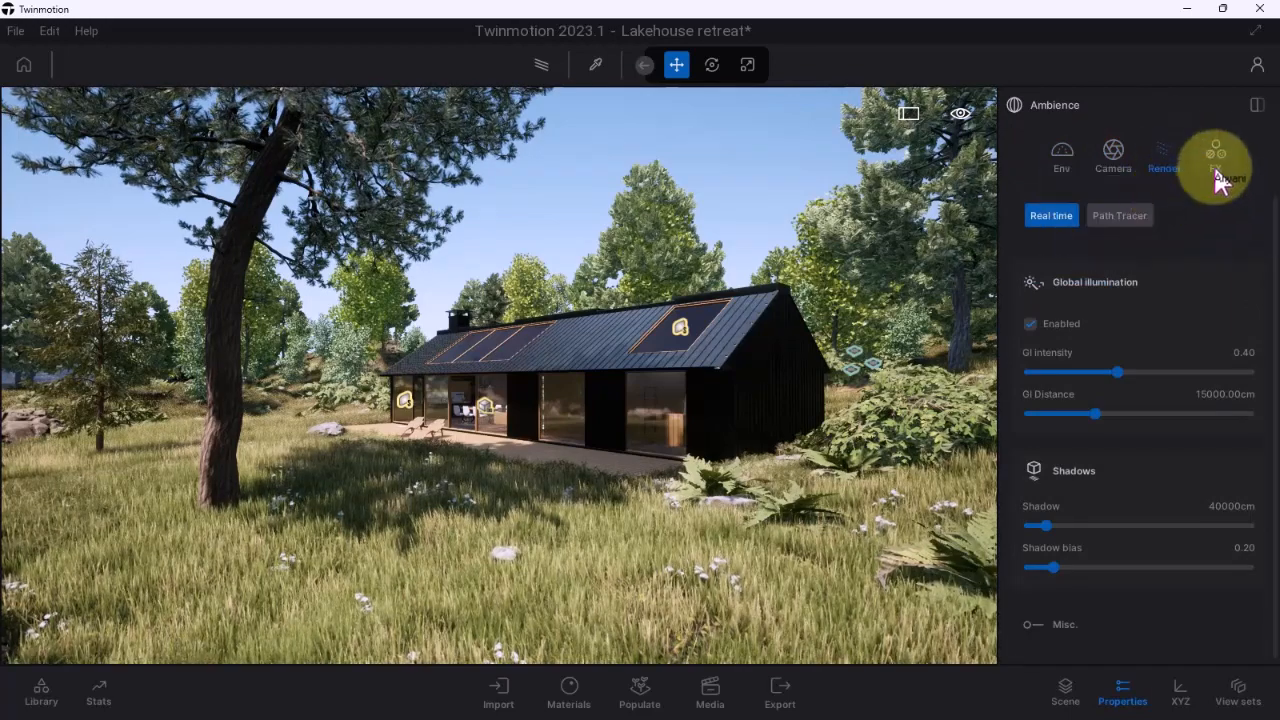
click(1216, 170)
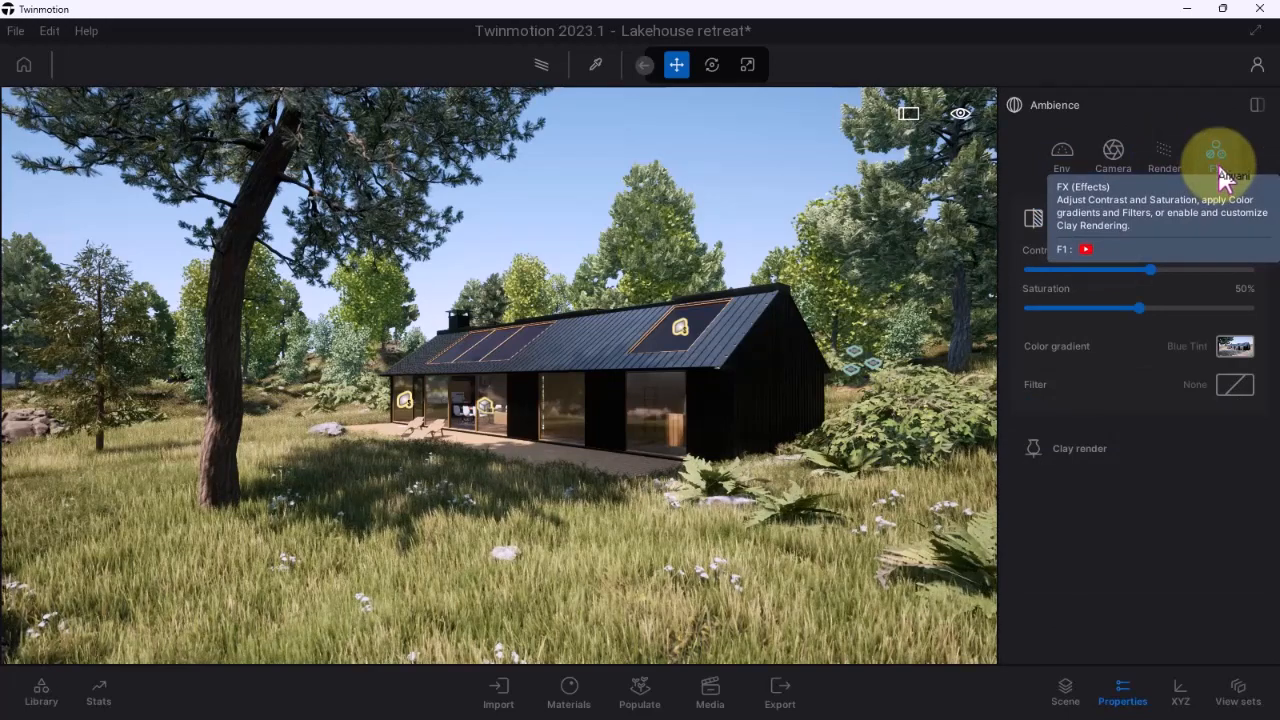
click(1063, 166)
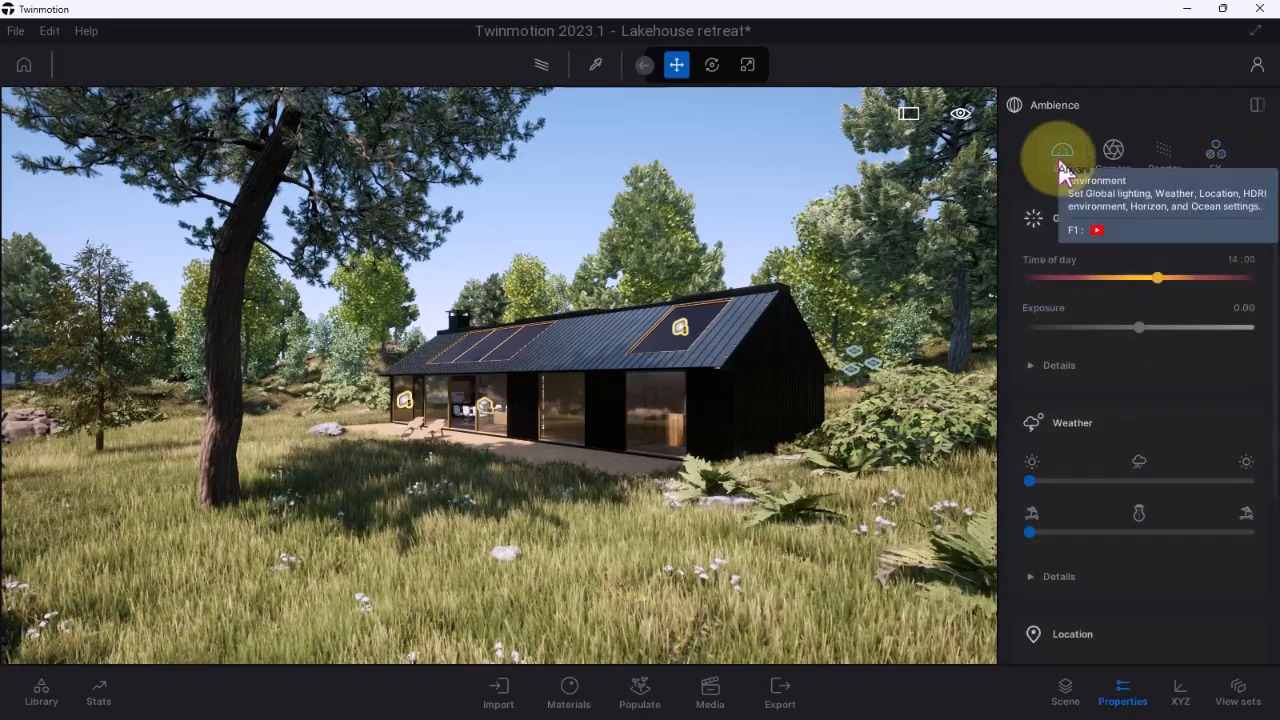
click(1135, 688)
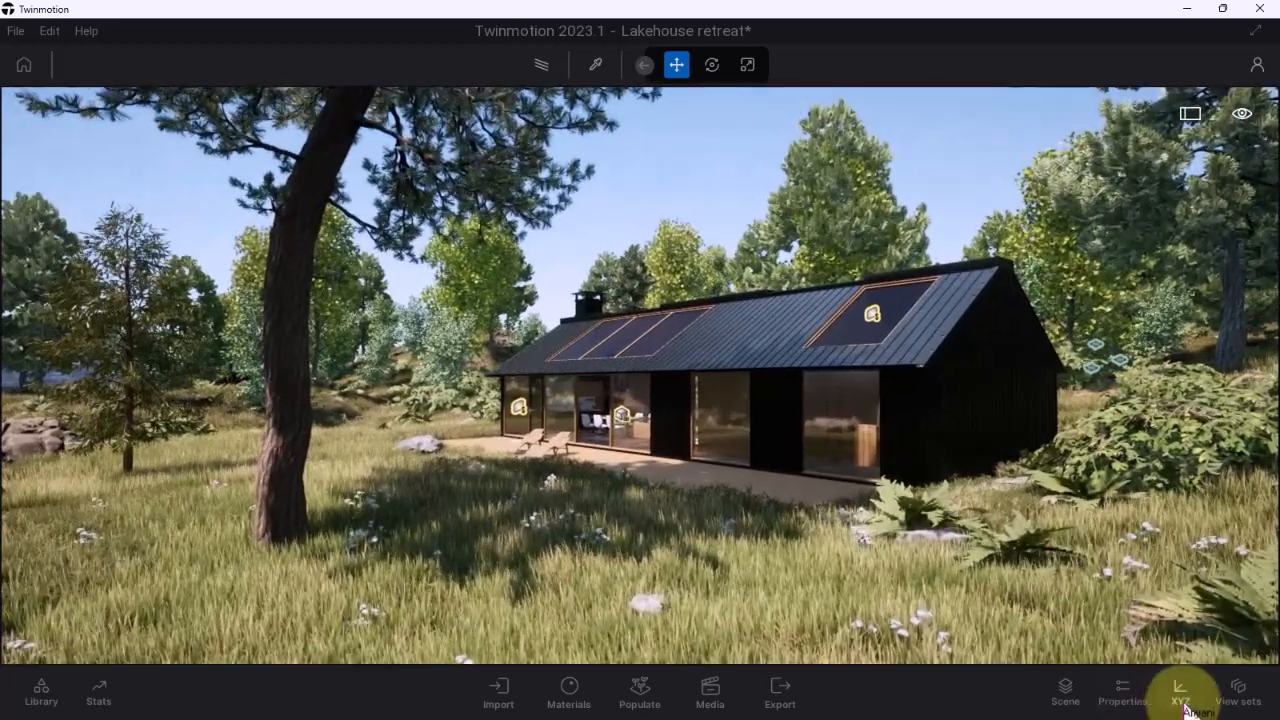
Display the XYZ transform values and examine them for the house, the large tree and the vegetation in the foreground
click(1183, 700)
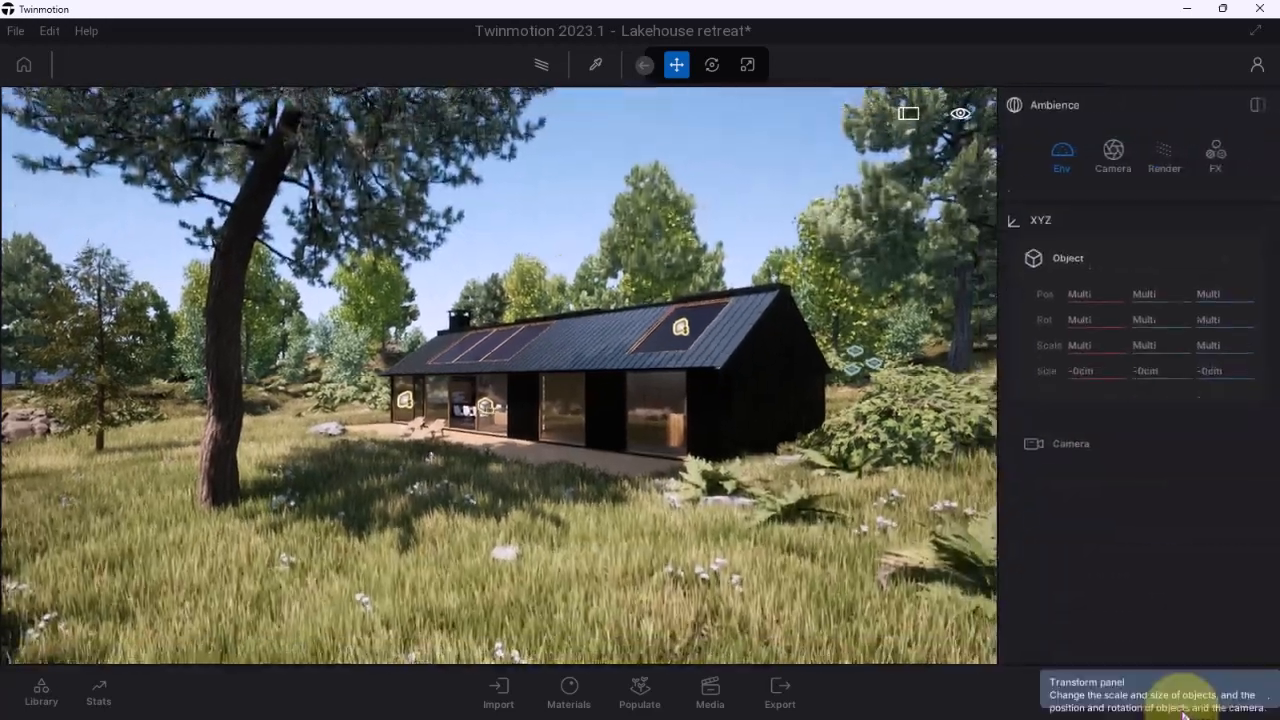
click(760, 362)
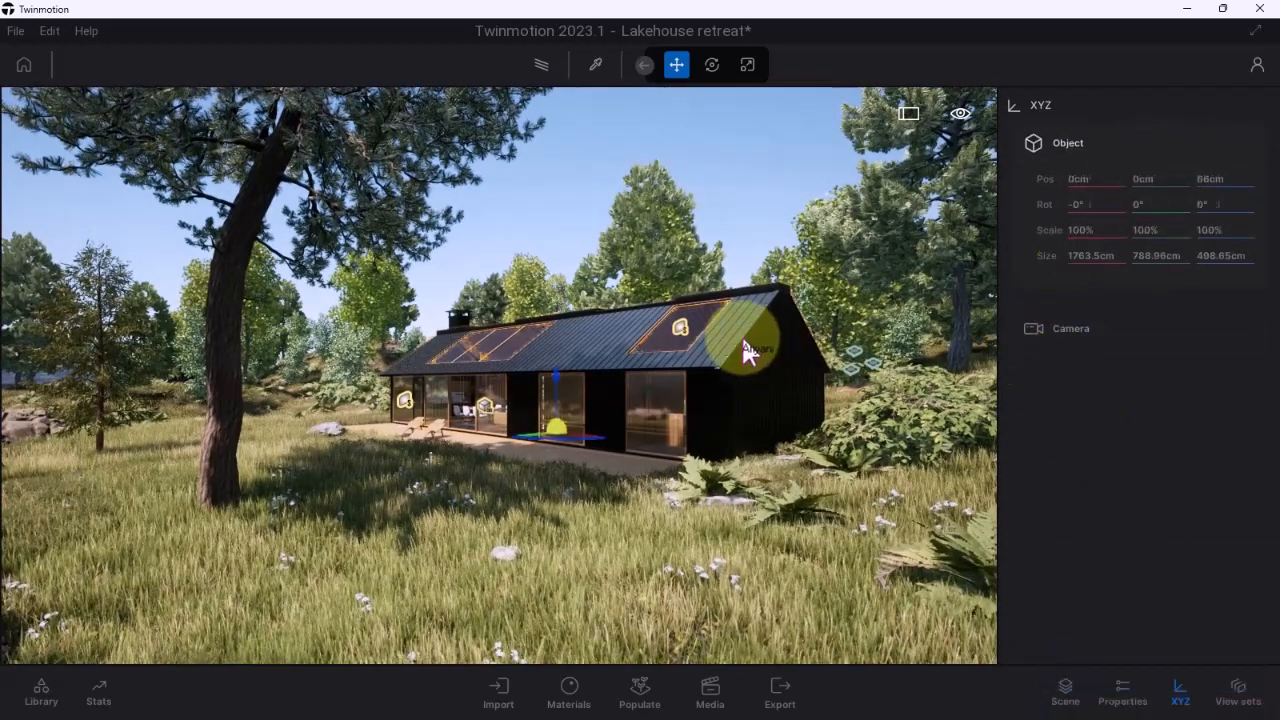
click(220, 330)
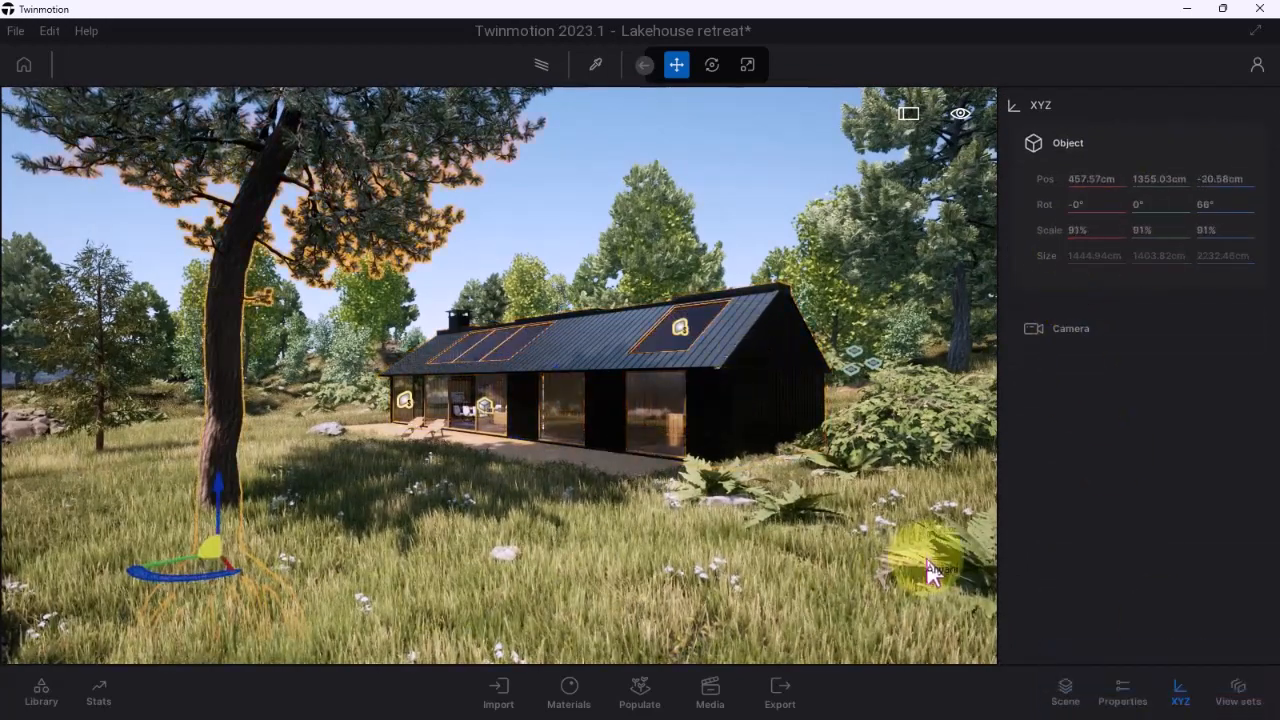
click(930, 570)
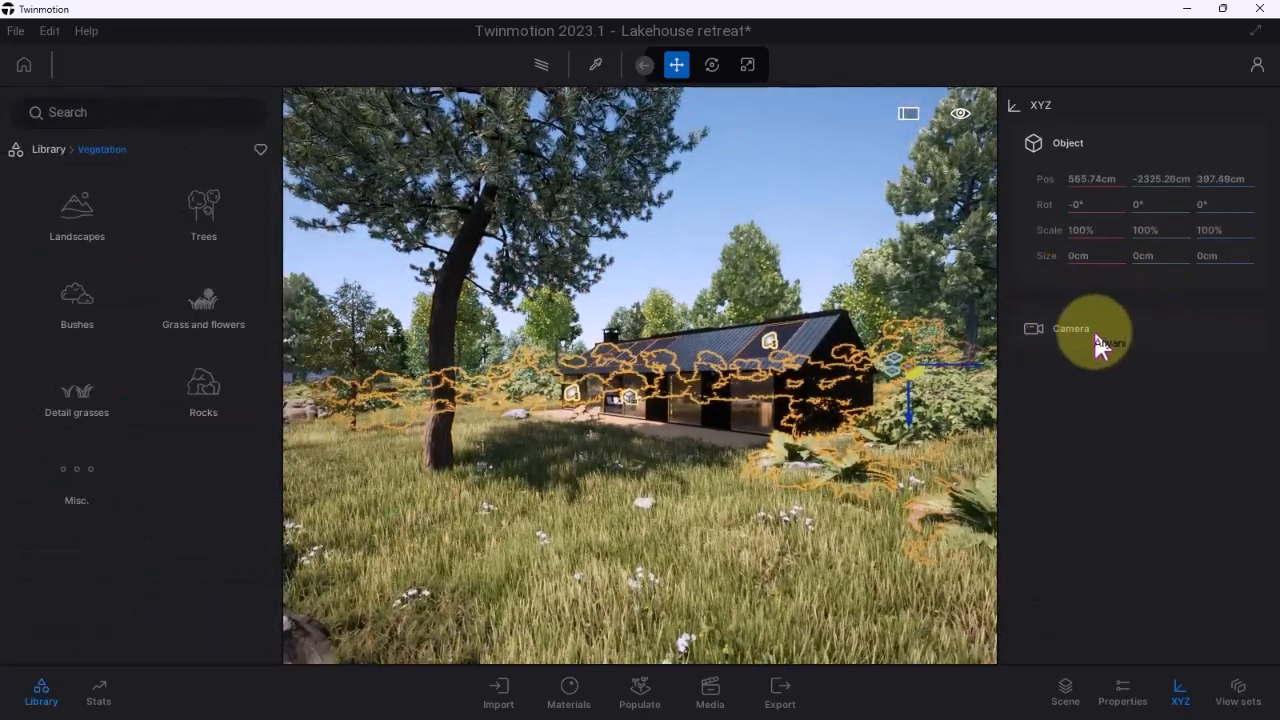
Set the camera's rotation to 0° and -120°, clear the object selection and hide the XYZ panel
click(1094, 336)
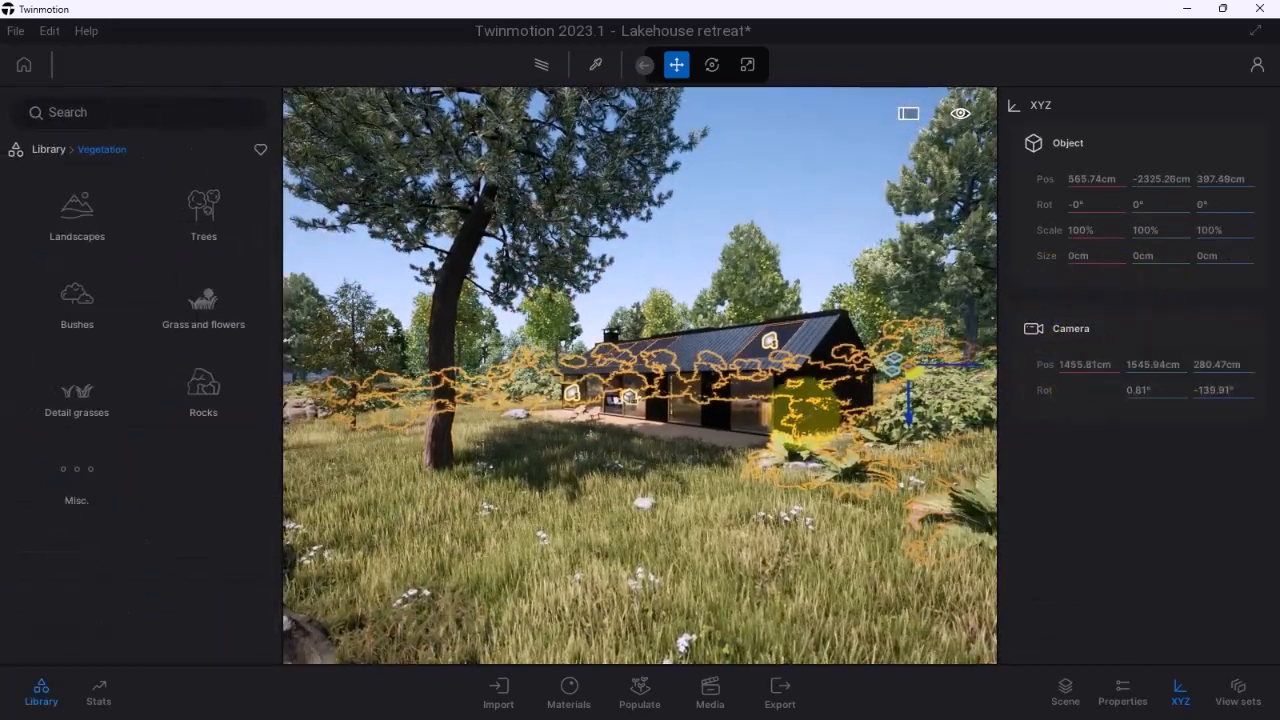
right_drag(806, 411, 812, 414)
drag(1167, 390, 1106, 391)
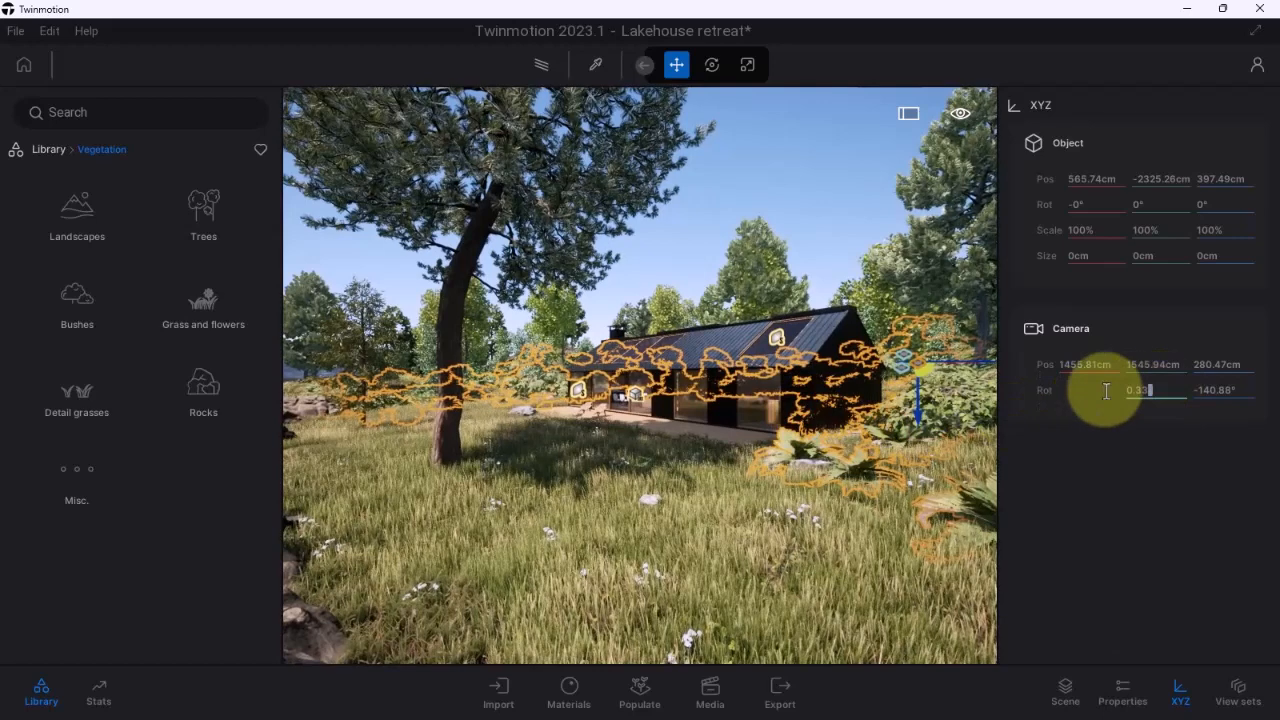
key(Return)
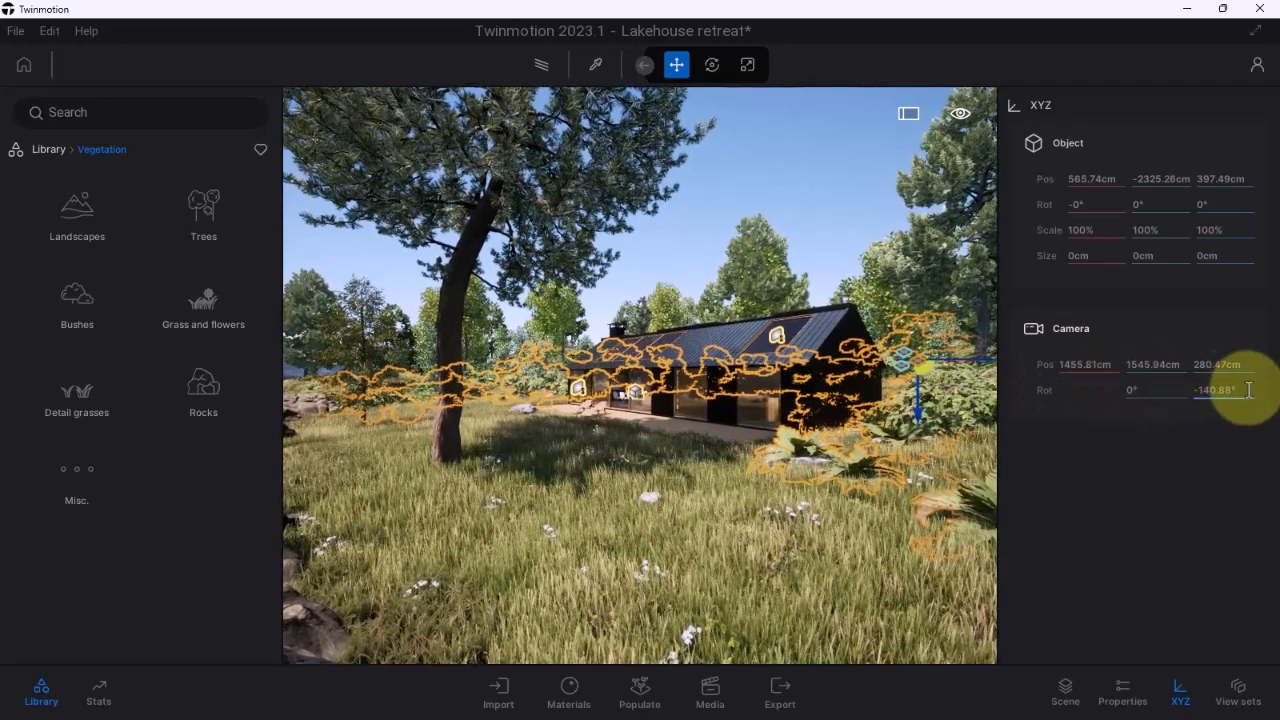
drag(1236, 390, 1190, 390)
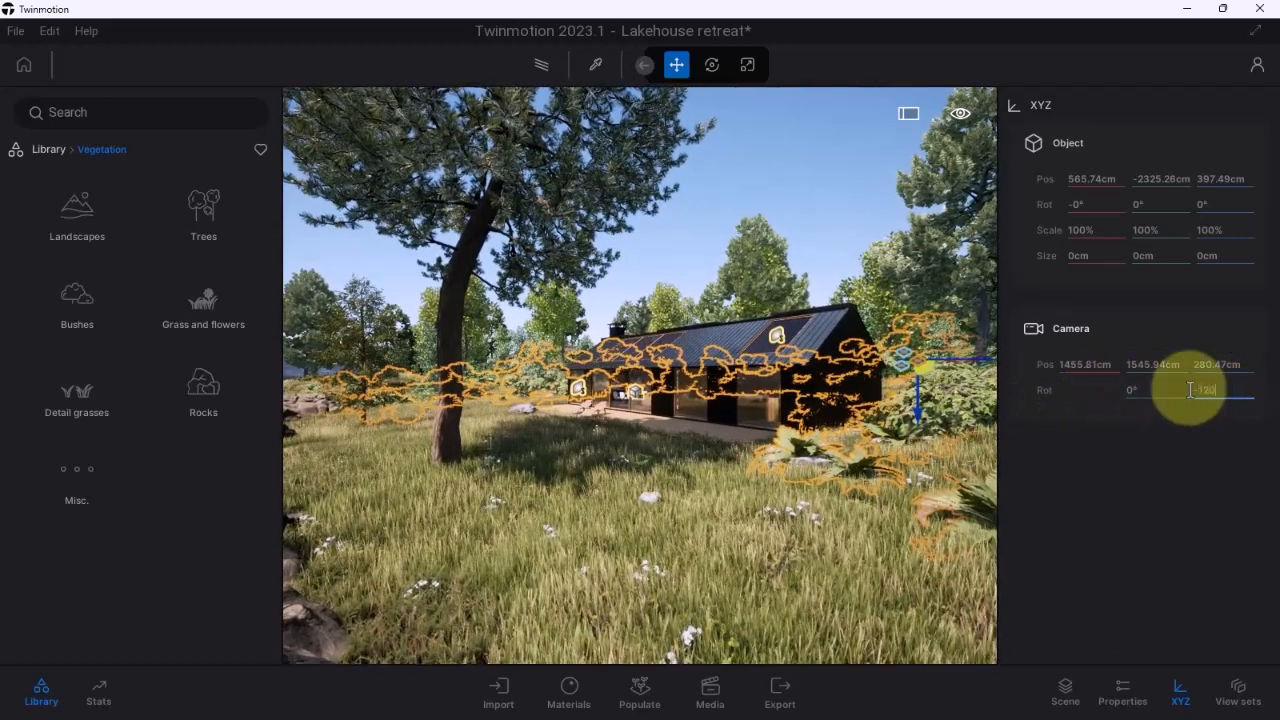
key(Return)
click(641, 184)
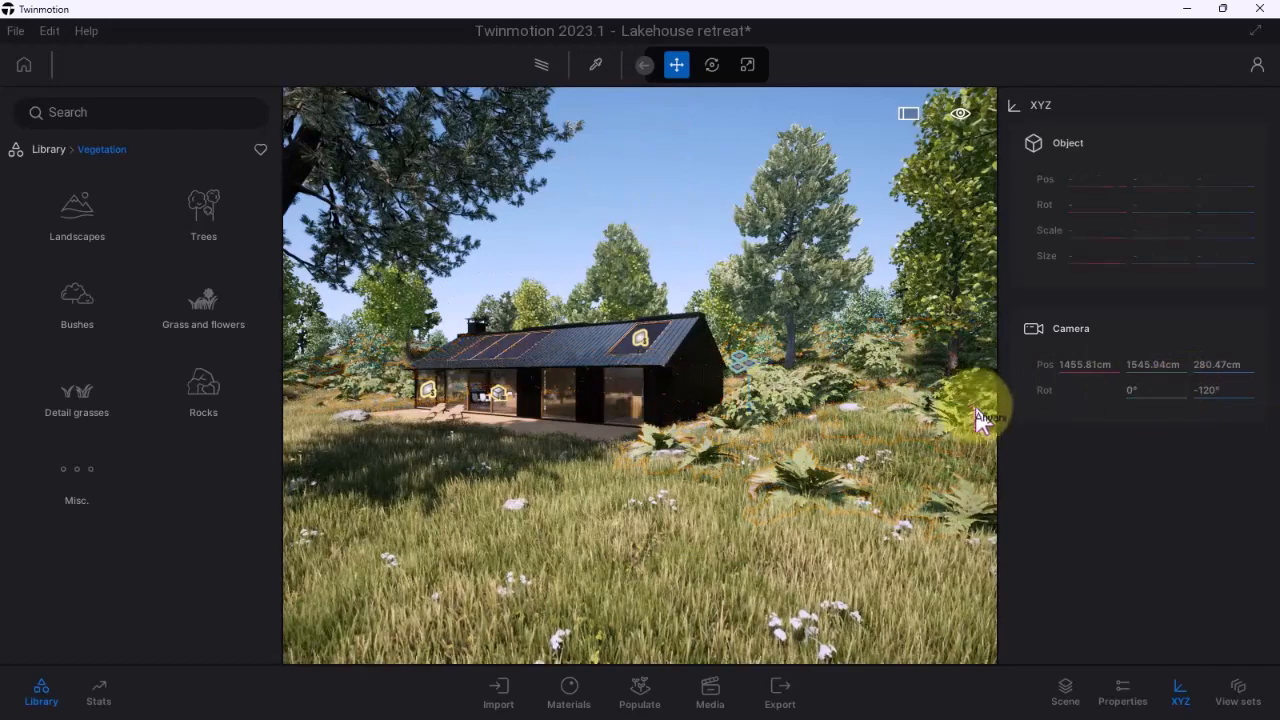
click(1181, 692)
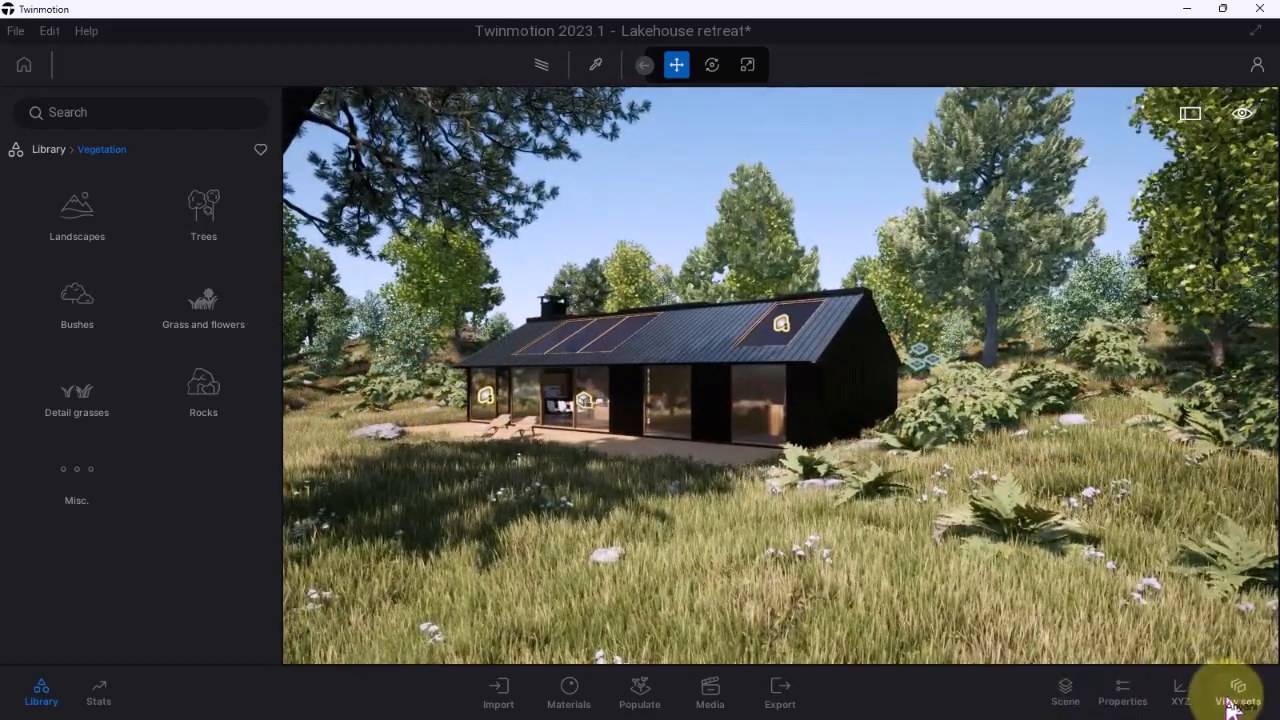
Add a view set for the lakehouse scene, and hide the View sets and Library panels
click(1234, 700)
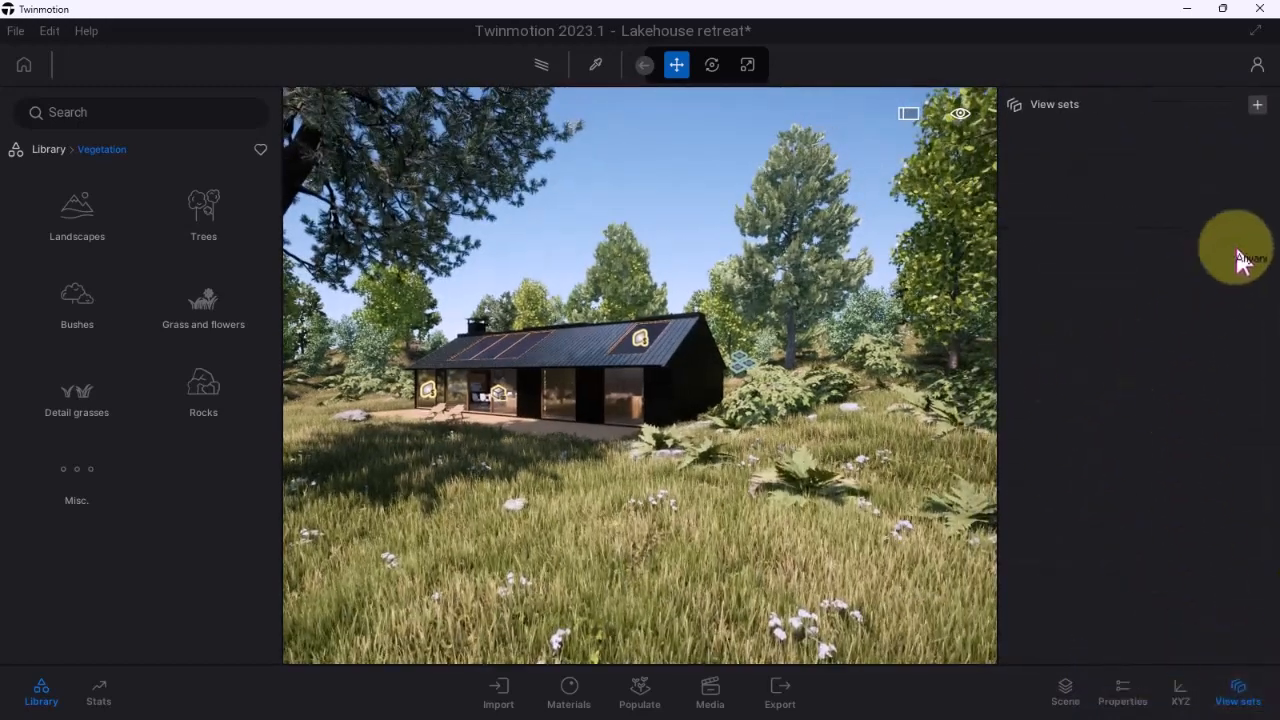
click(1257, 104)
drag(816, 370, 828, 368)
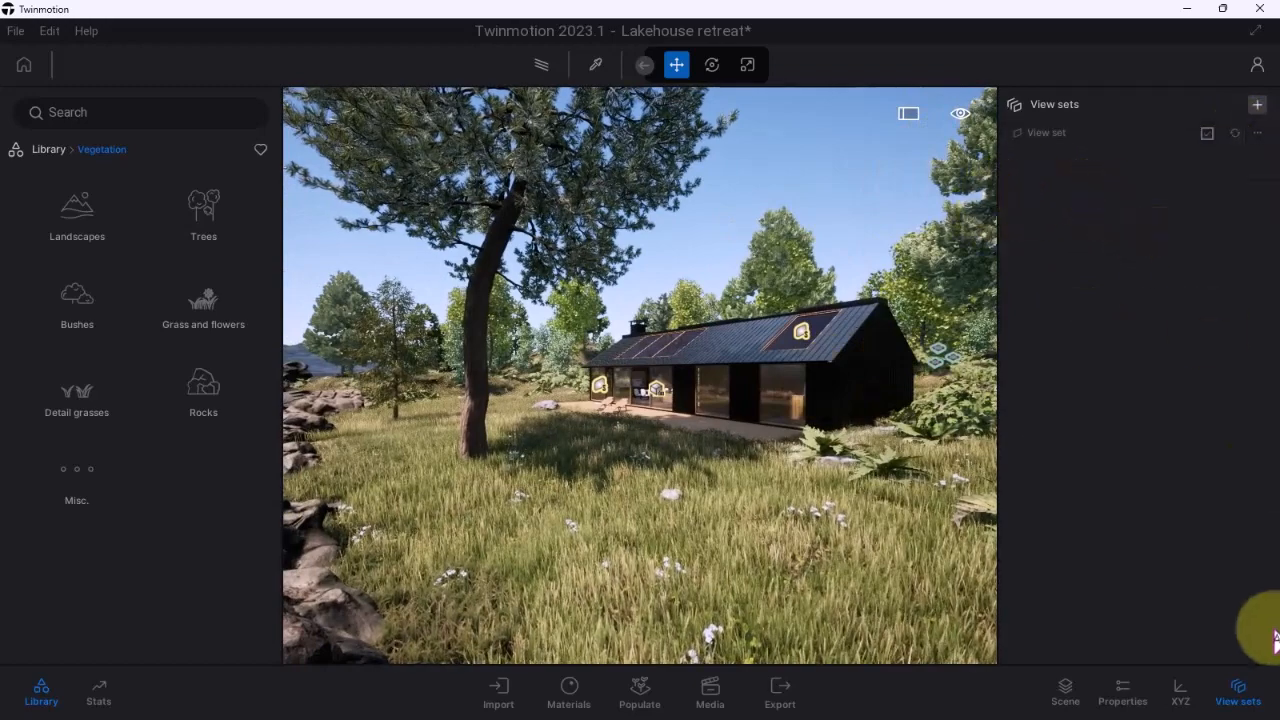
click(1255, 700)
drag(735, 355, 748, 366)
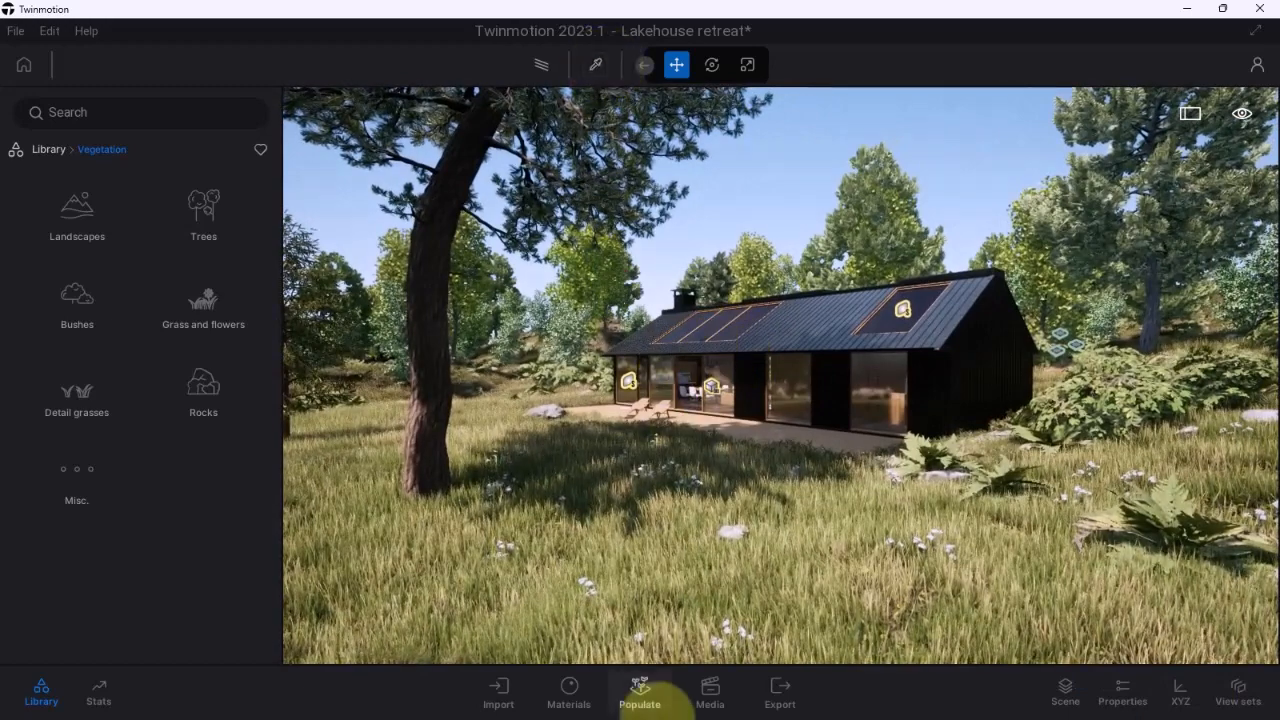
click(50, 696)
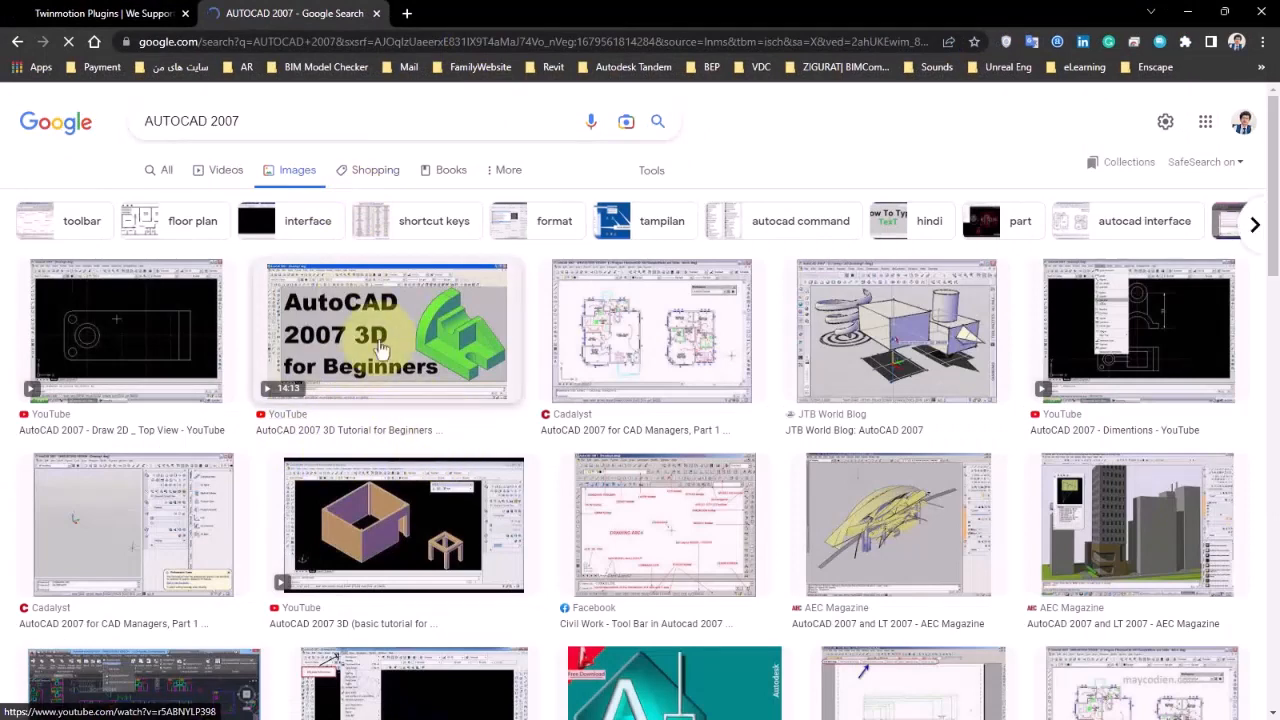
View the Cadalyst AutoCAD 2007 floor plan image in the browser, and close the AUTOCAD 2007 search tab
click(672, 355)
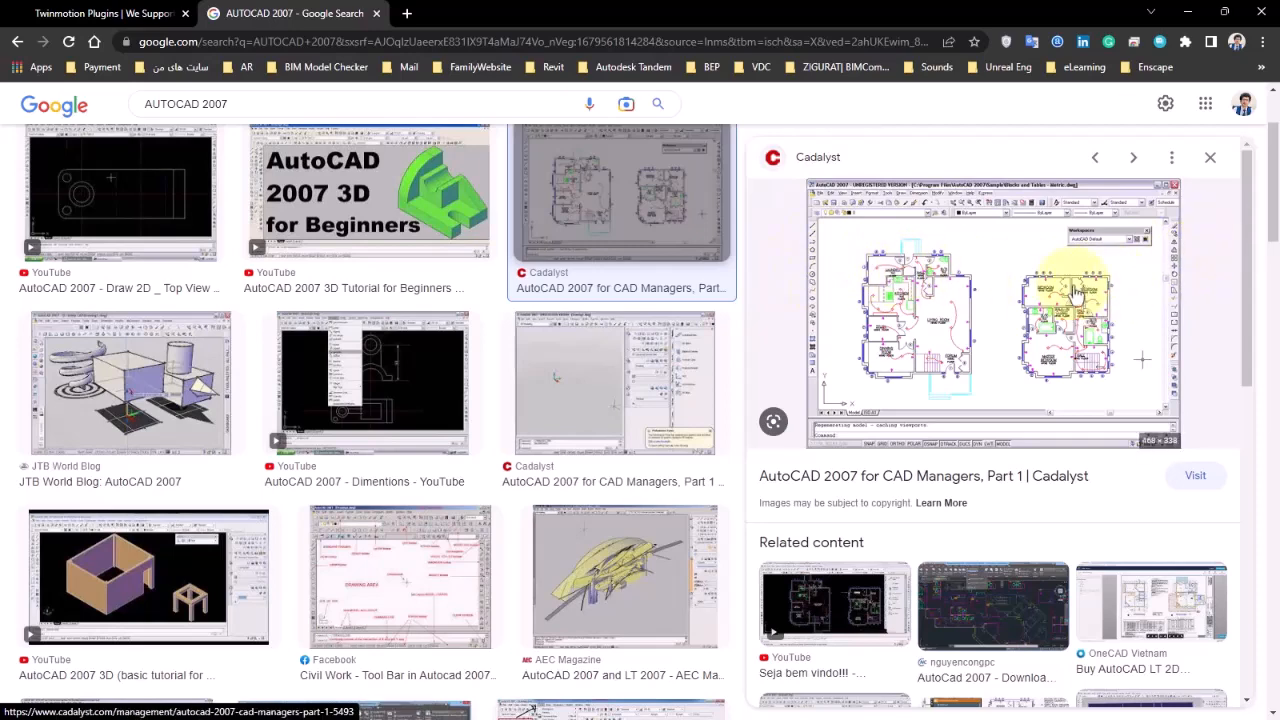
click(407, 16)
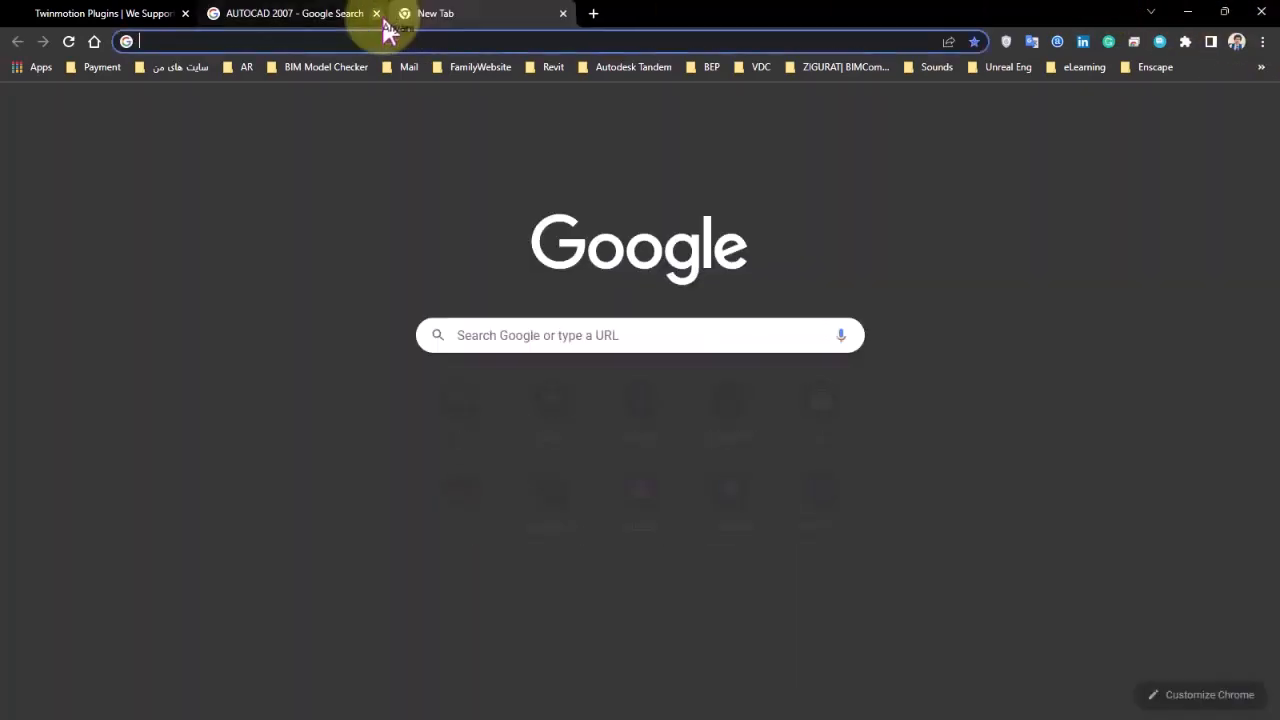
click(377, 14)
mouse_move(508, 23)
mouse_down()
mouse_move(143, 100)
mouse_move(0, 105)
mouse_up()
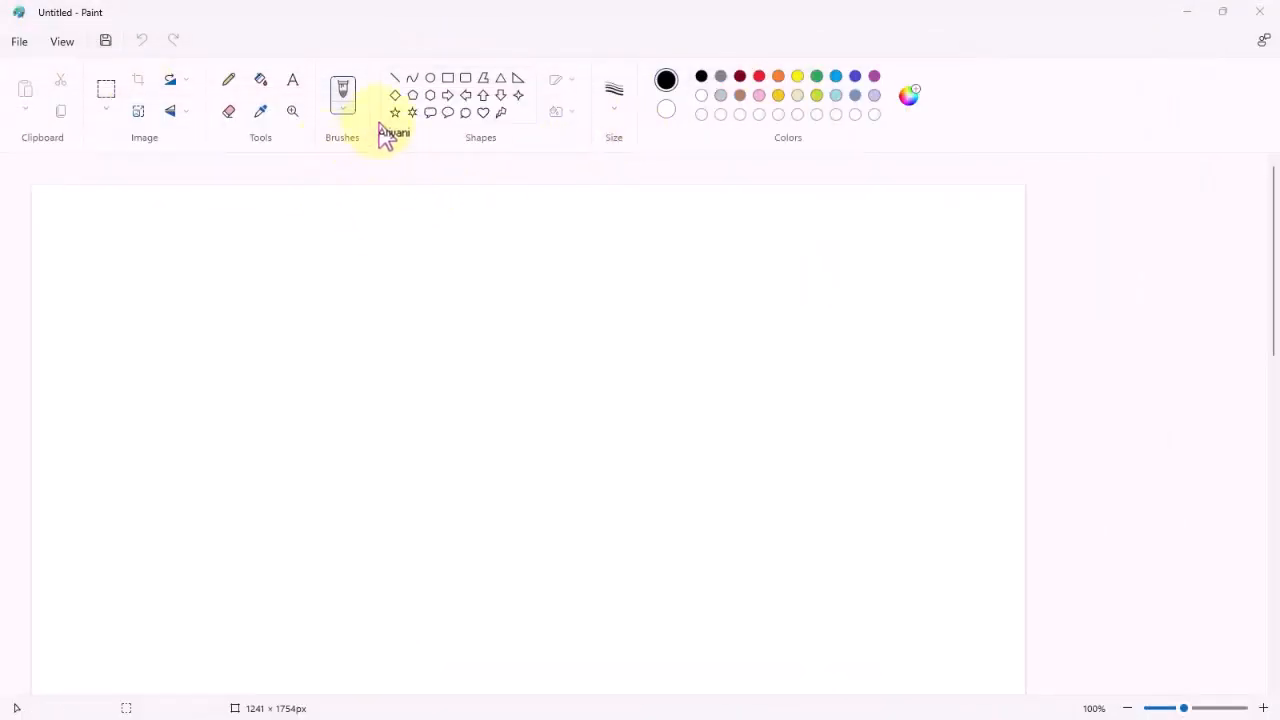
In Paint, brush two separate circles with arrows pointing into them and a horizontal arrow beneath each
click(344, 97)
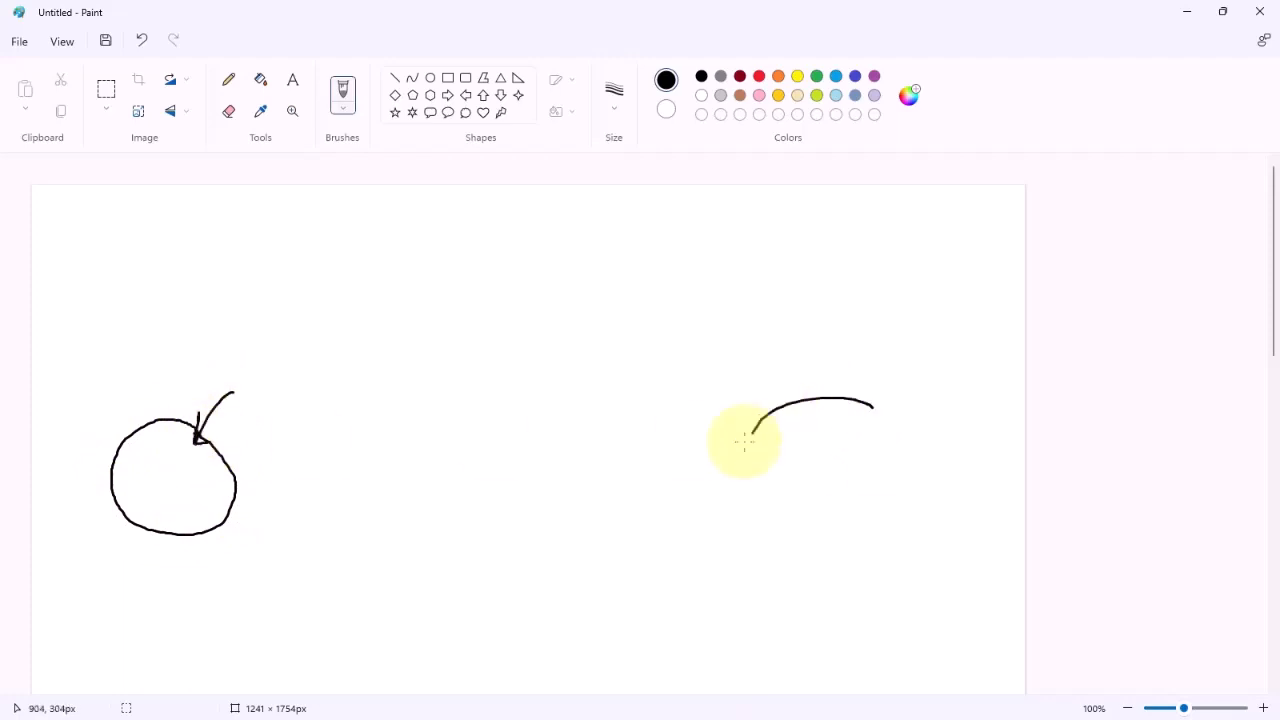
drag(745, 441, 853, 430)
drag(750, 368, 802, 436)
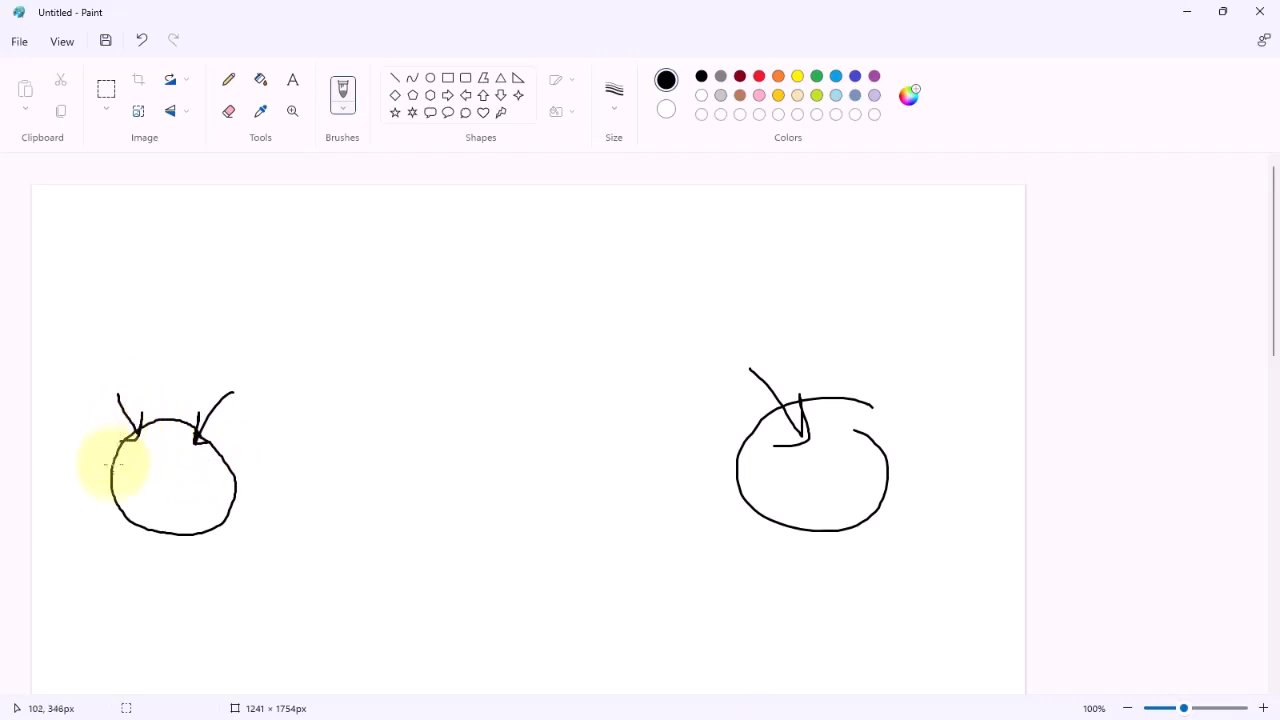
drag(117, 490, 107, 492)
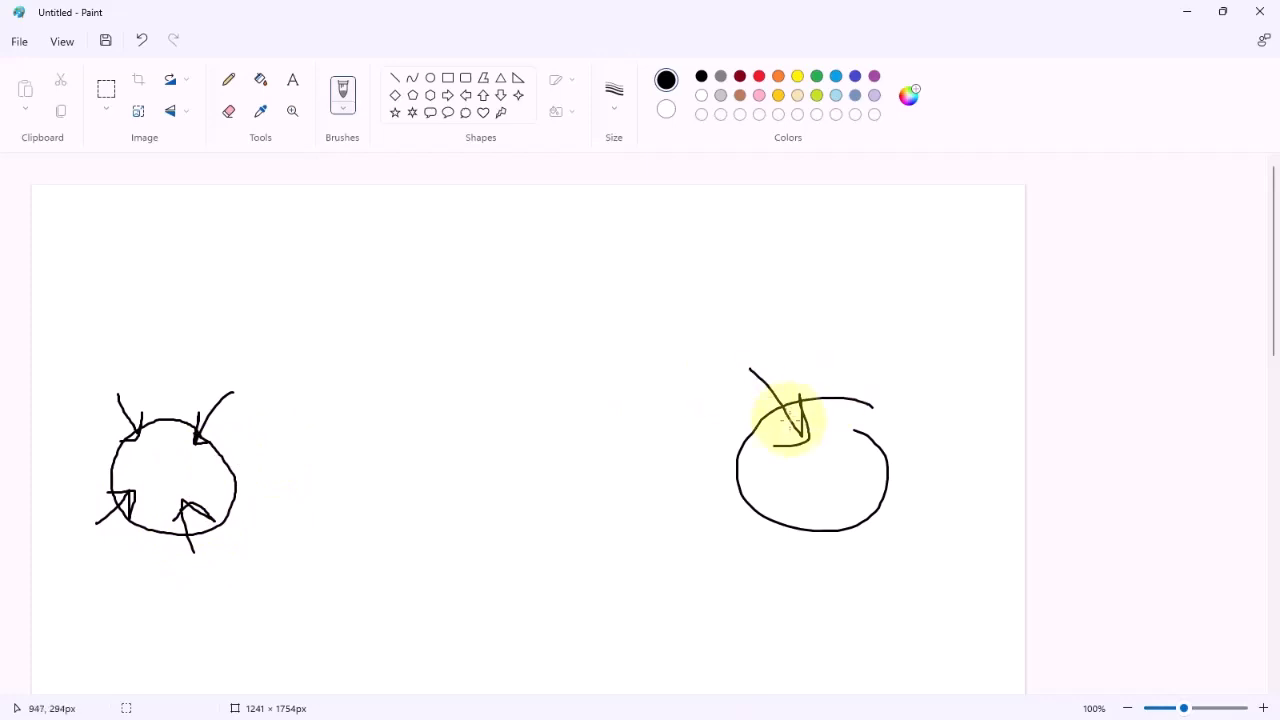
mouse_move(757, 375)
mouse_down()
mouse_move(800, 417)
mouse_move(758, 422)
mouse_up()
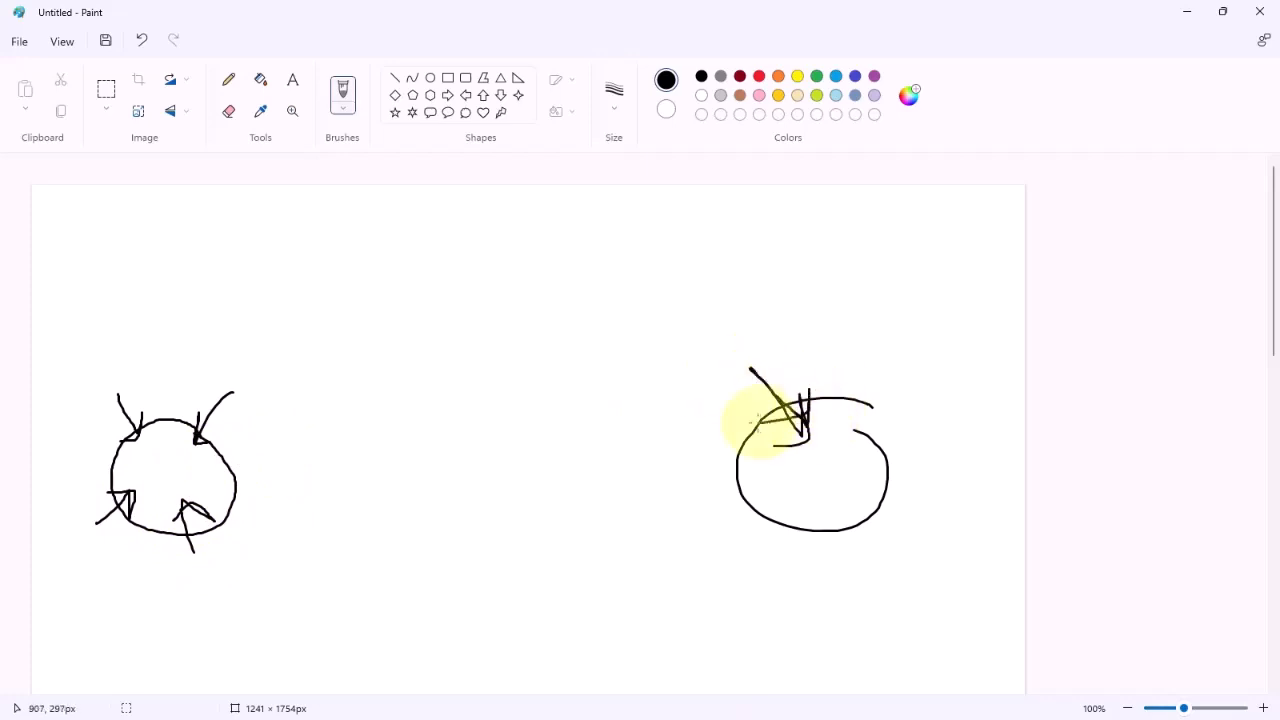
mouse_move(857, 340)
mouse_down()
mouse_move(829, 386)
mouse_move(871, 406)
mouse_up()
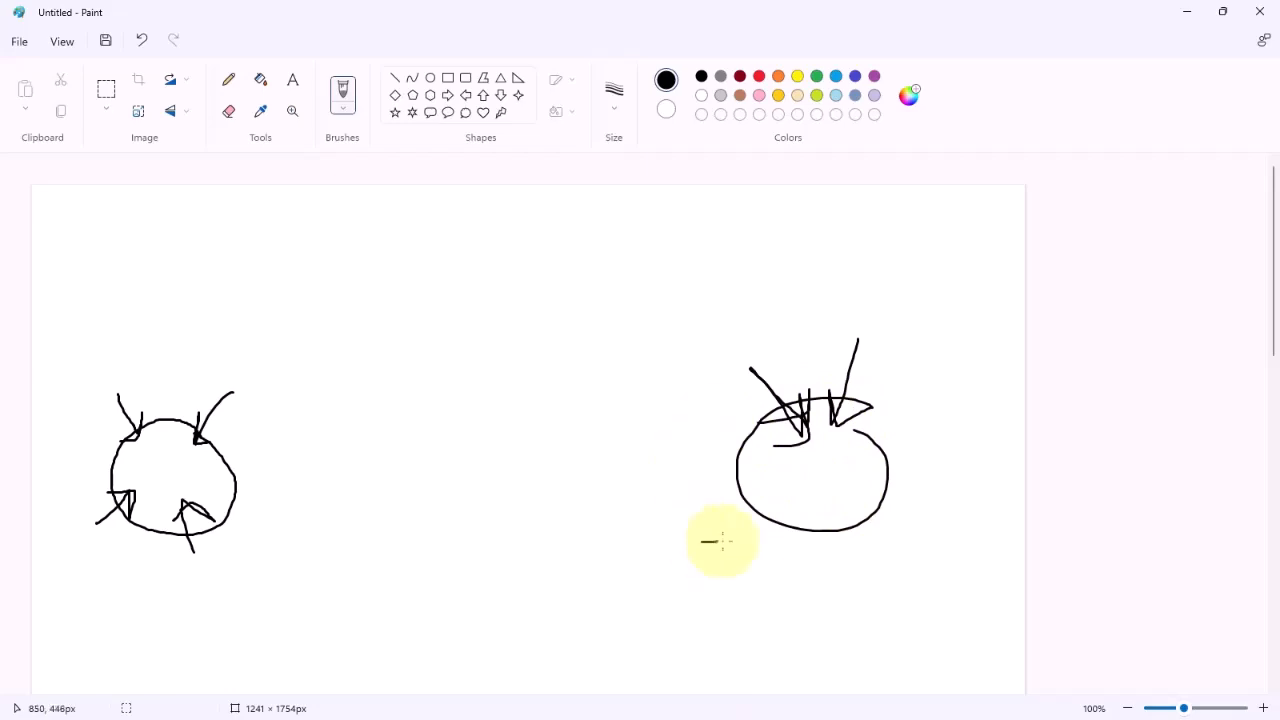
drag(718, 541, 810, 530)
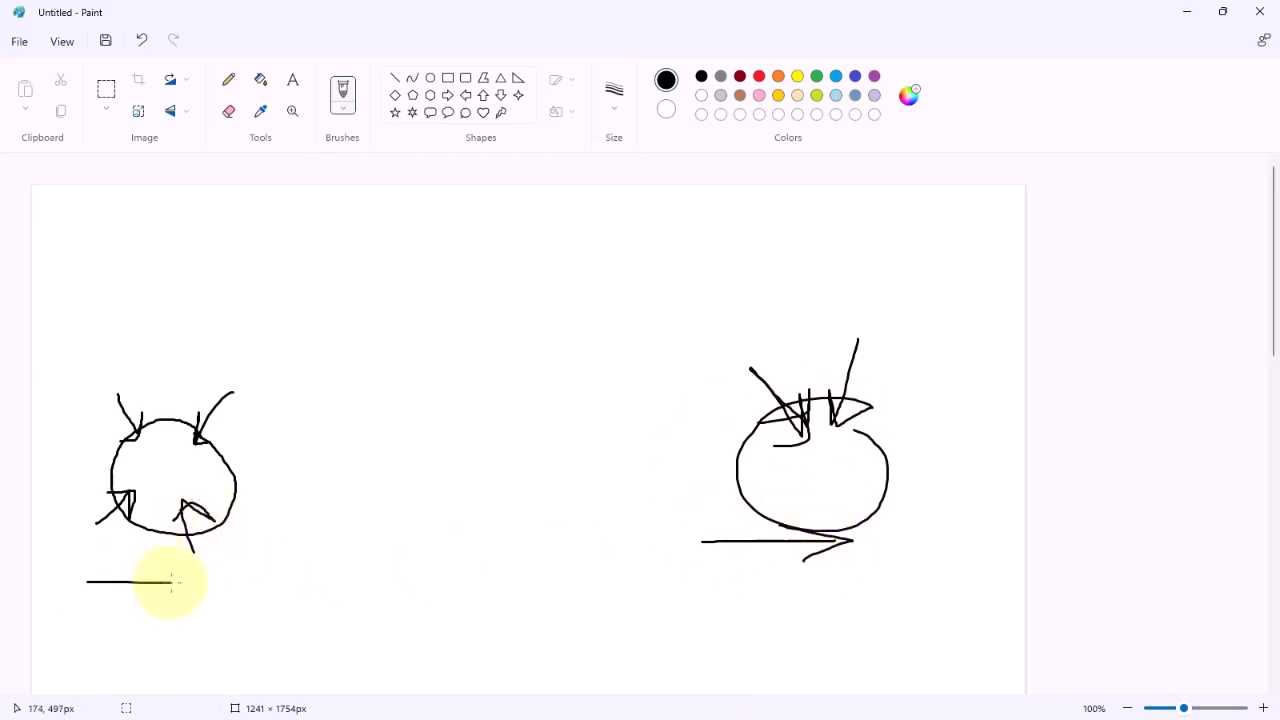
drag(171, 582, 180, 600)
Shrink the Paint window over Twinmotion, sketch two ovals above the circles with a short line into the second, and return to Twinmotion
drag(1089, 24, 1100, 52)
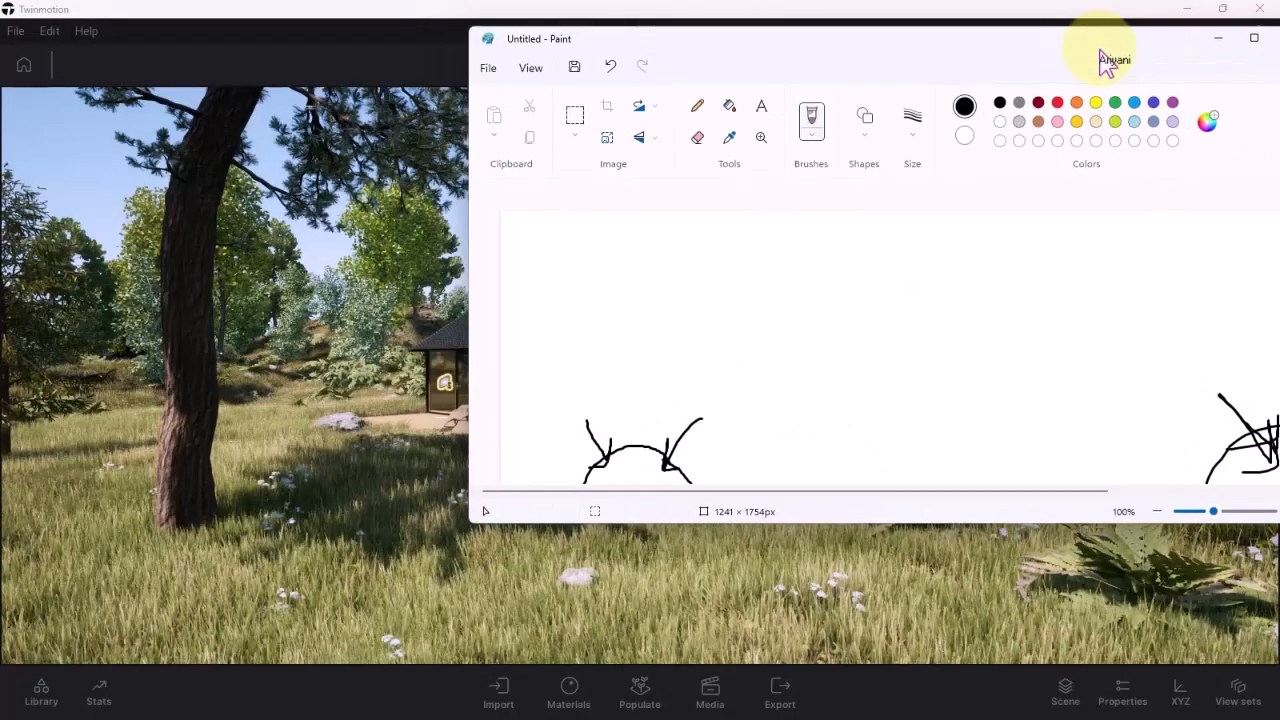
drag(751, 68, 660, 62)
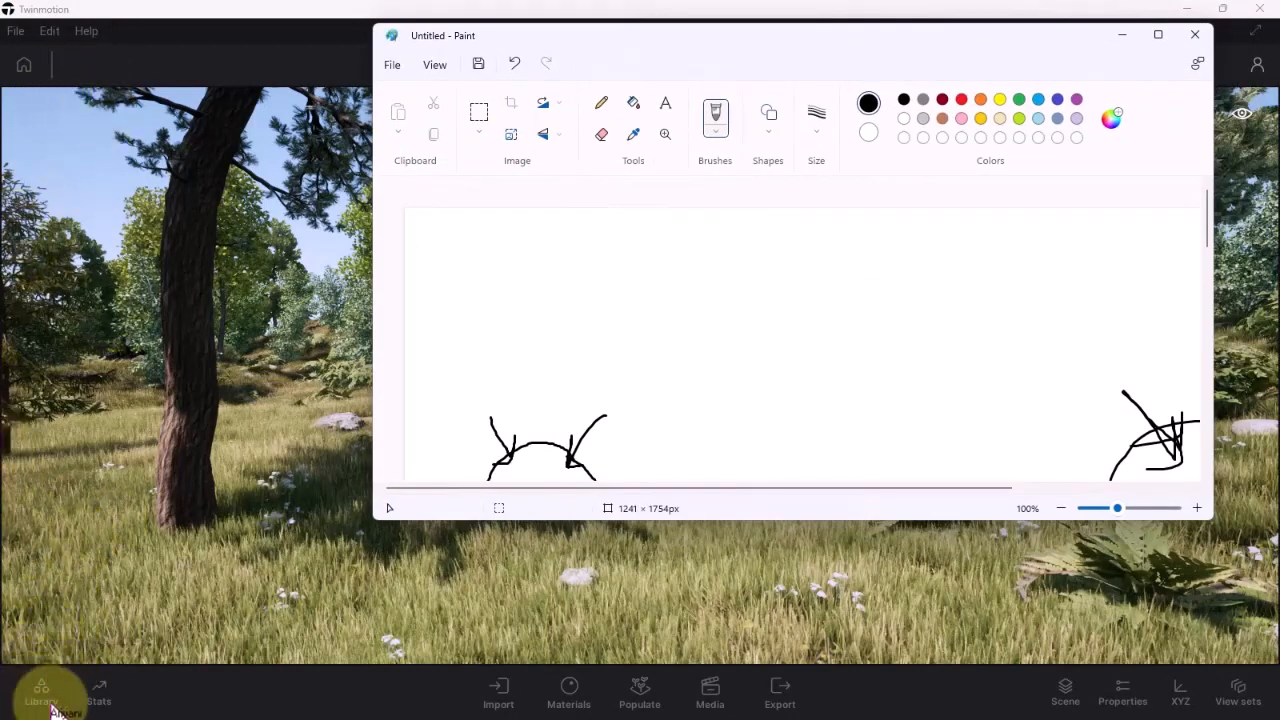
mouse_move(503, 222)
mouse_down()
mouse_move(441, 383)
mouse_move(555, 360)
mouse_move(521, 226)
mouse_up()
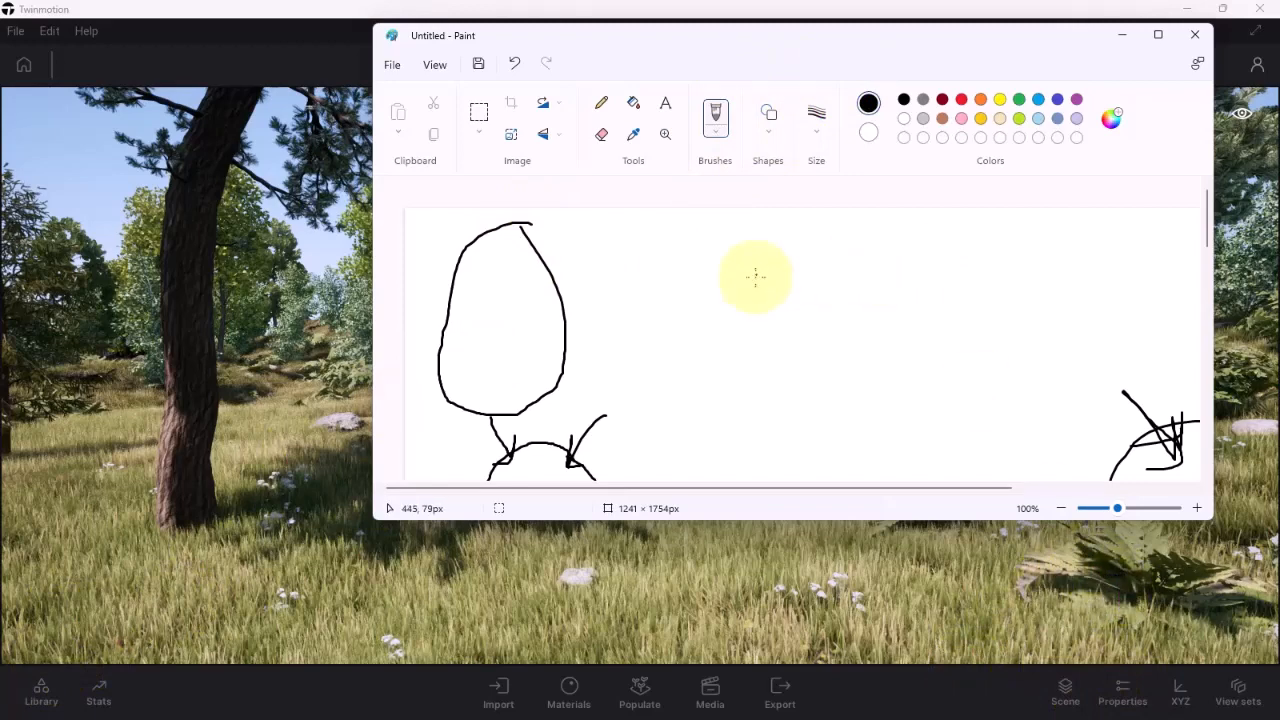
mouse_move(909, 234)
mouse_down()
mouse_move(977, 294)
mouse_move(905, 226)
mouse_up()
drag(844, 237, 888, 268)
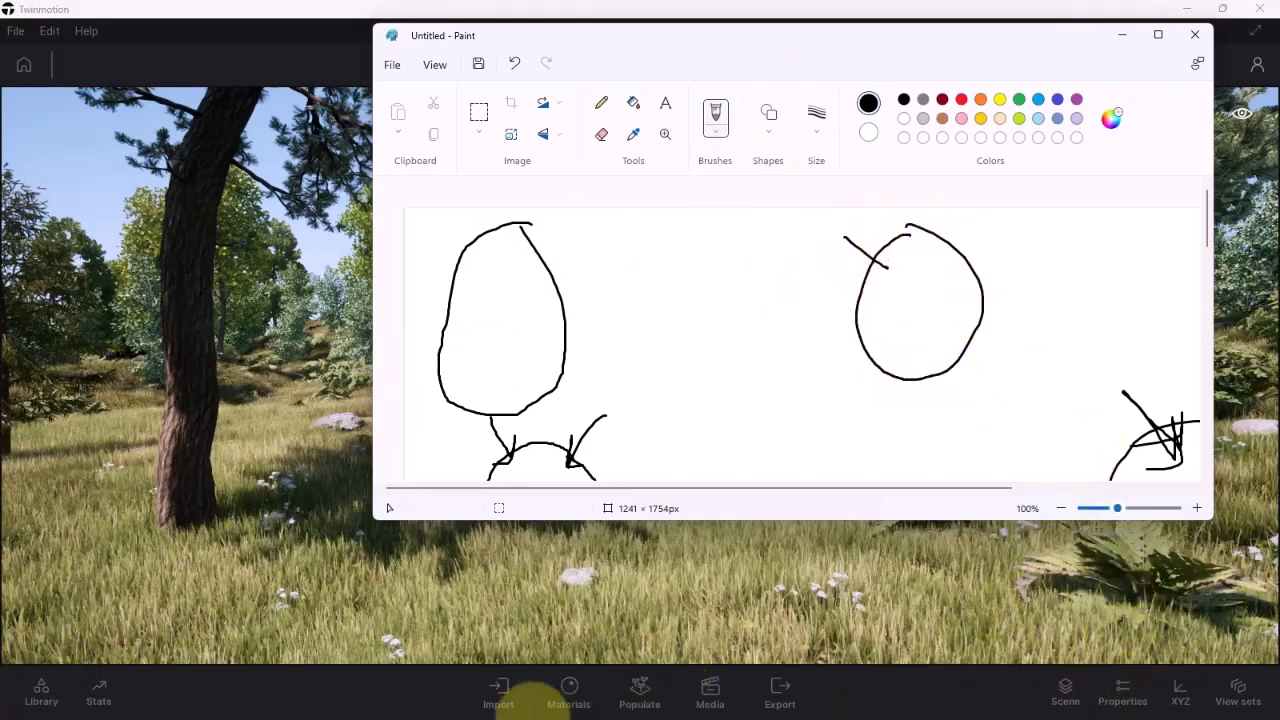
click(441, 714)
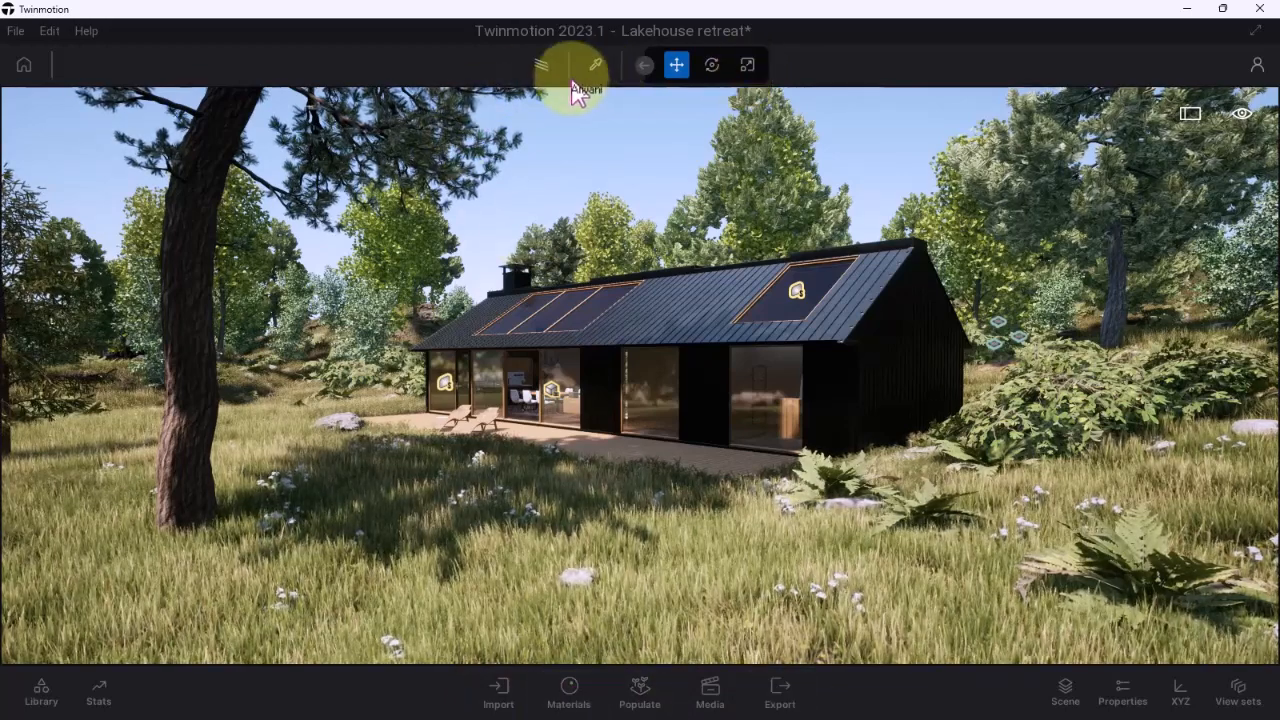
Navigate the camera into the lakehouse bathroom to face the bathtub and switch the viewport to Path Tracer rendering
right_drag(586, 260, 640, 326)
key(w)
key(w)
key(w)
key(s)
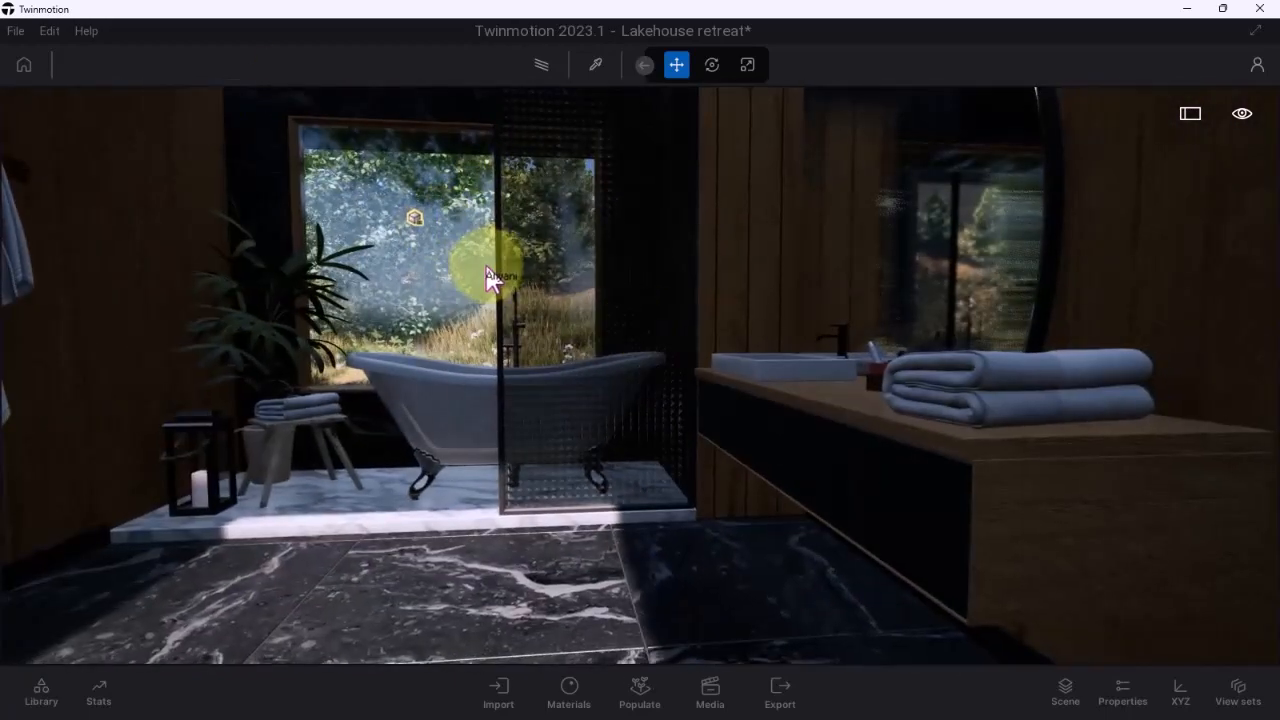
click(540, 64)
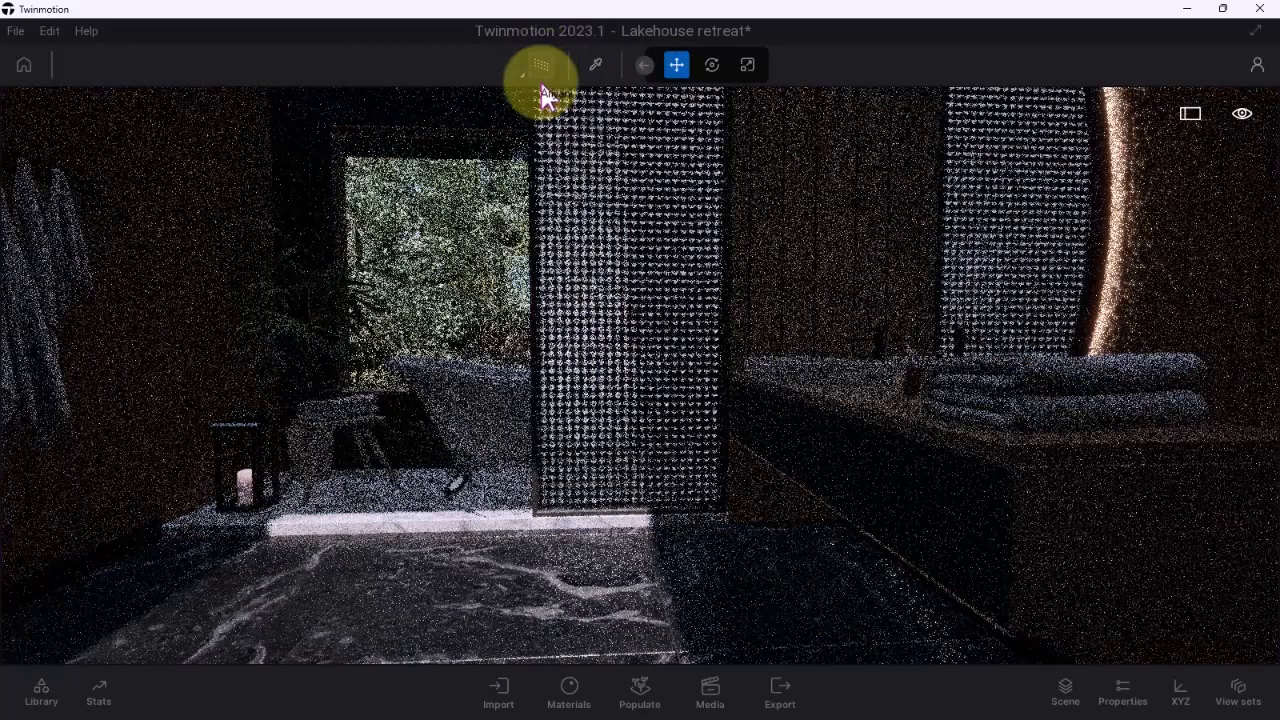
Look around the bathroom in Path Tracer rendering and switch the viewport back to real-time rendering
right_drag(625, 328, 434, 194)
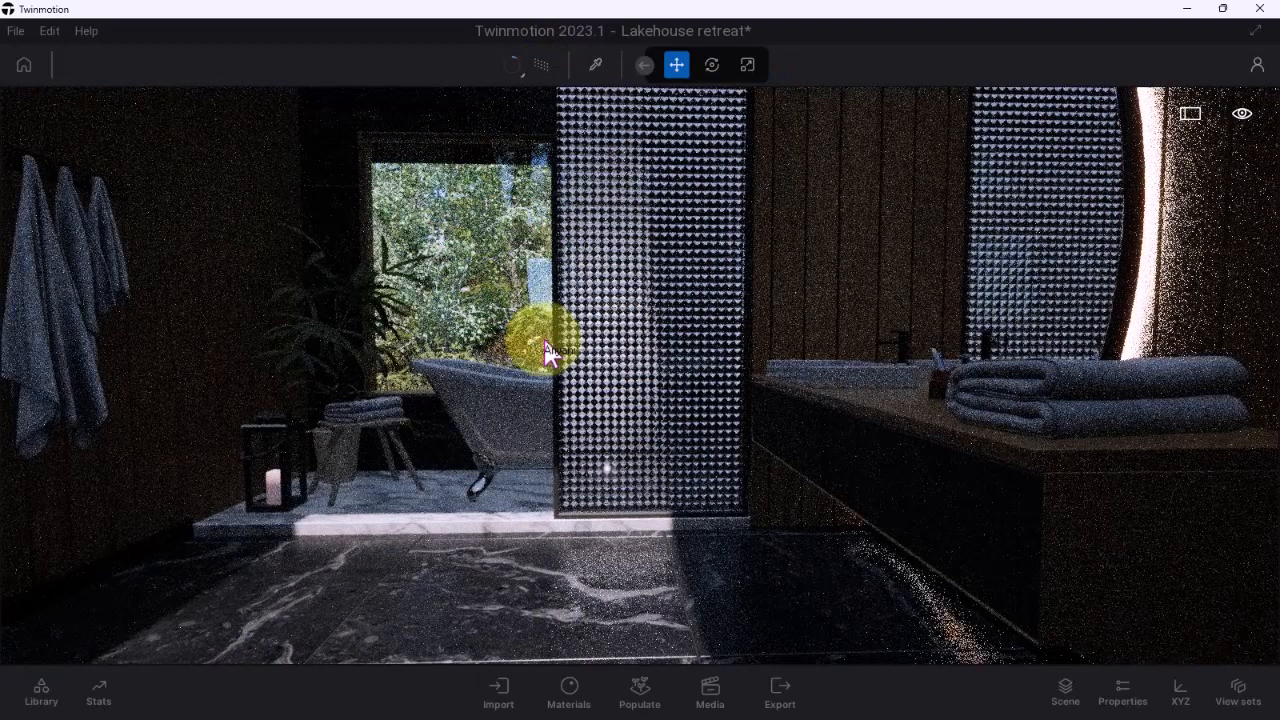
click(516, 74)
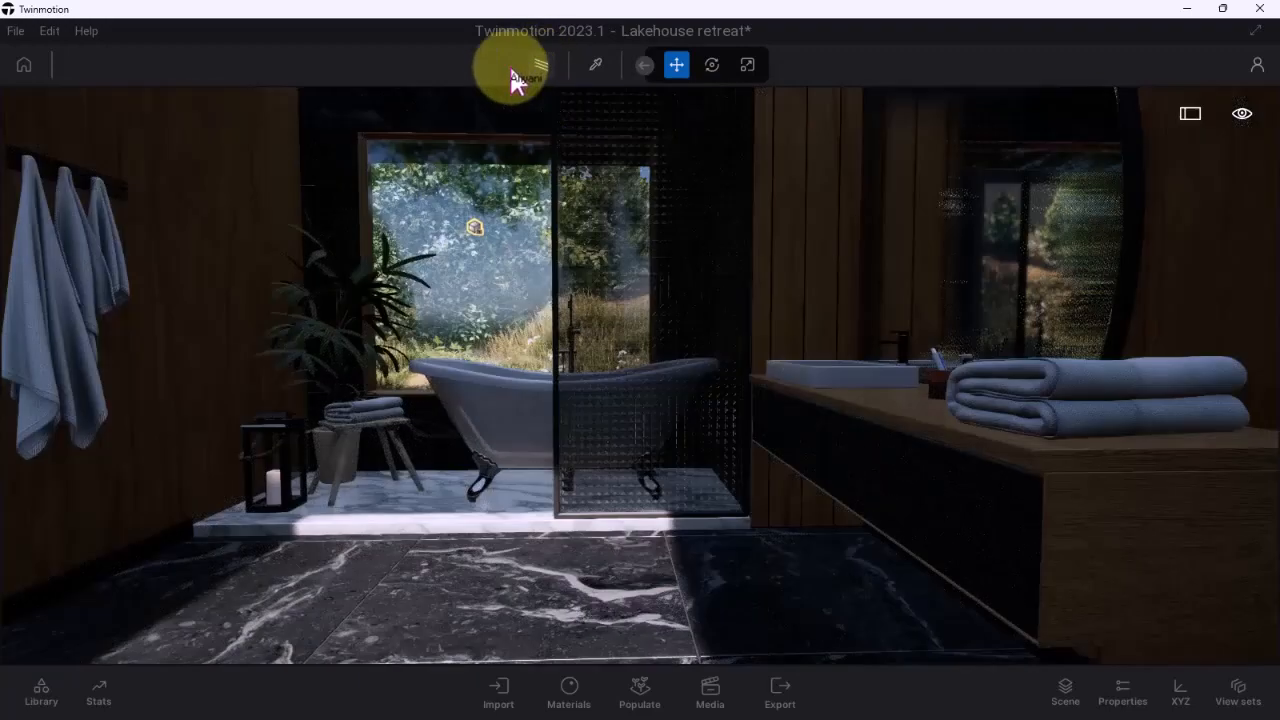
Sample the washbasin's material with the Material picker, view its properties, and close both the properties and the picker
click(595, 66)
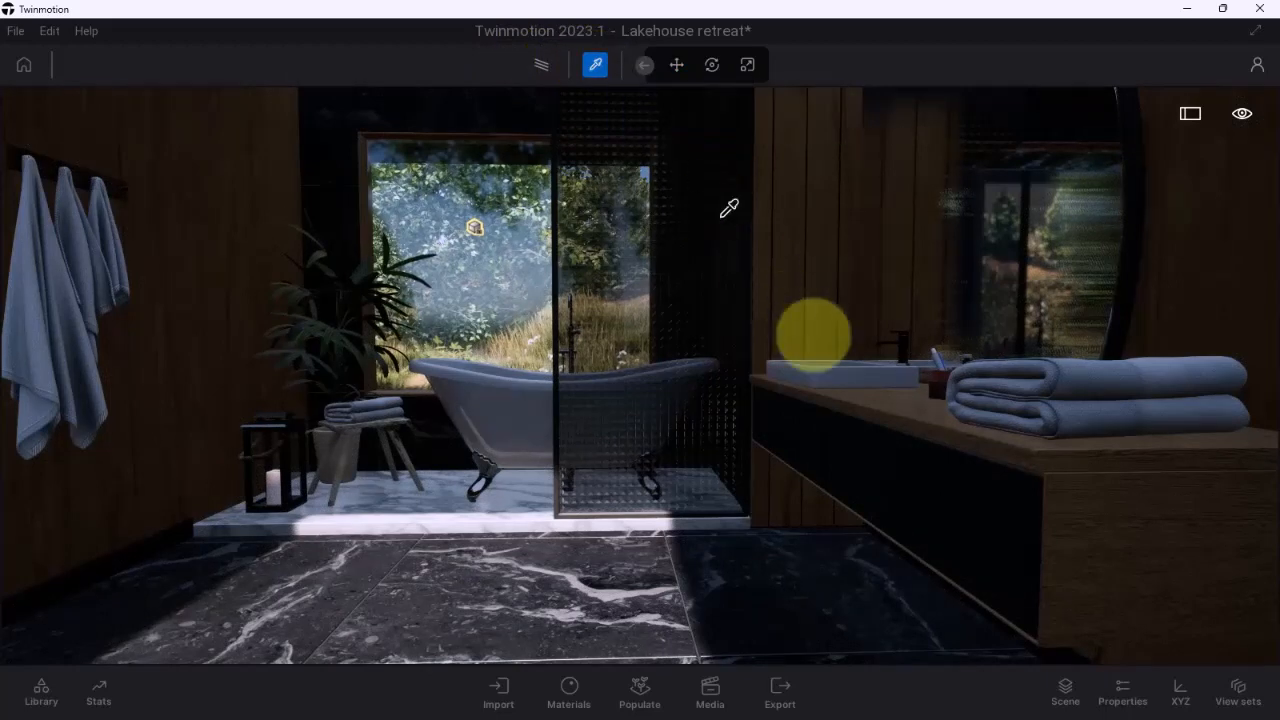
click(866, 354)
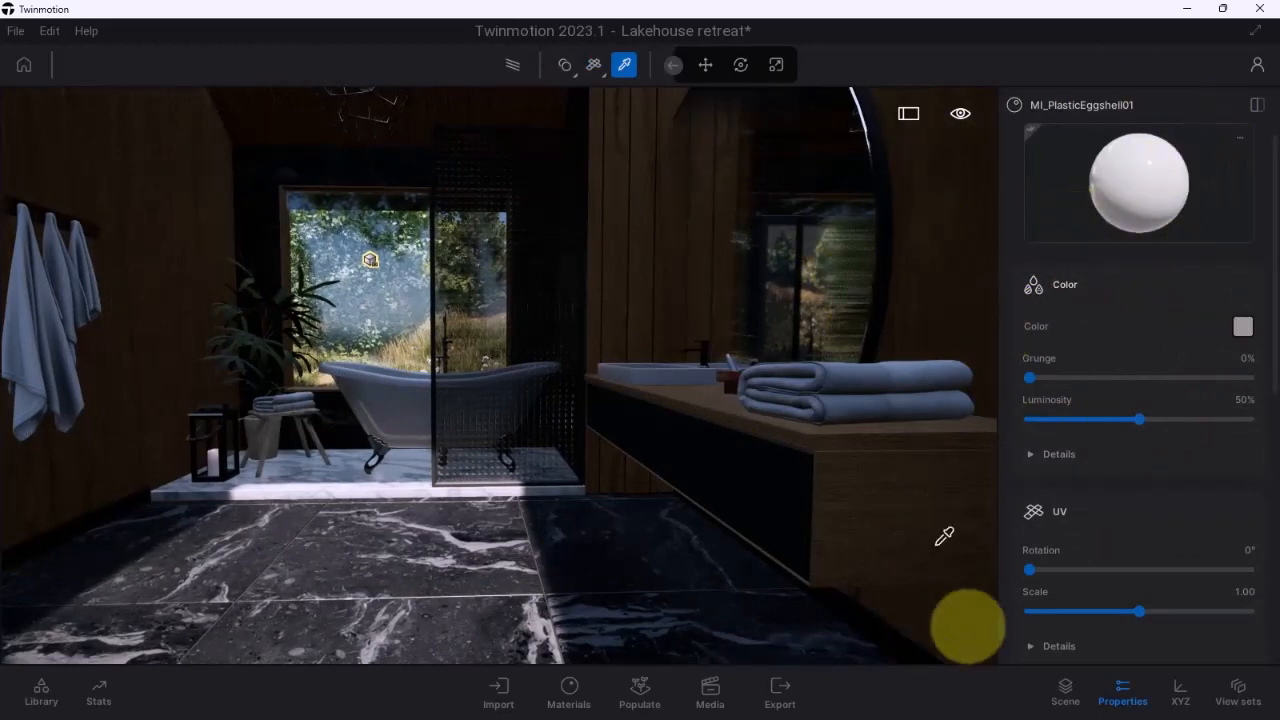
click(1121, 693)
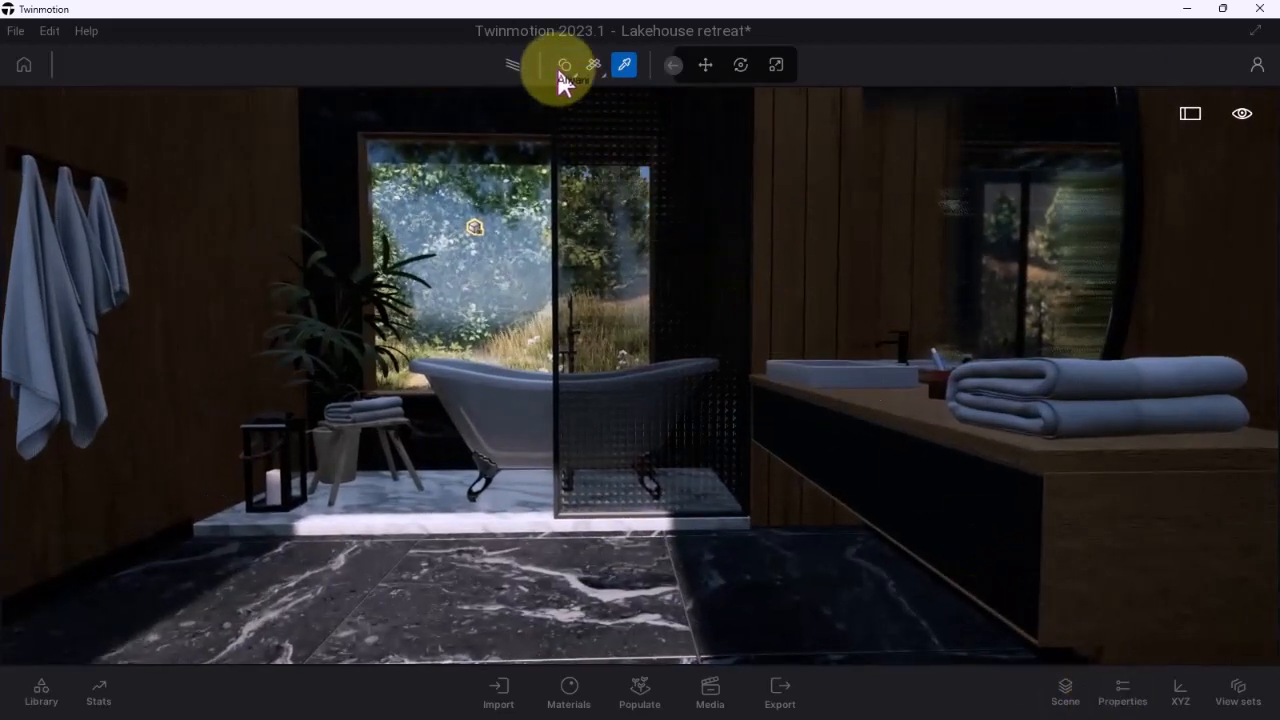
key(Escape)
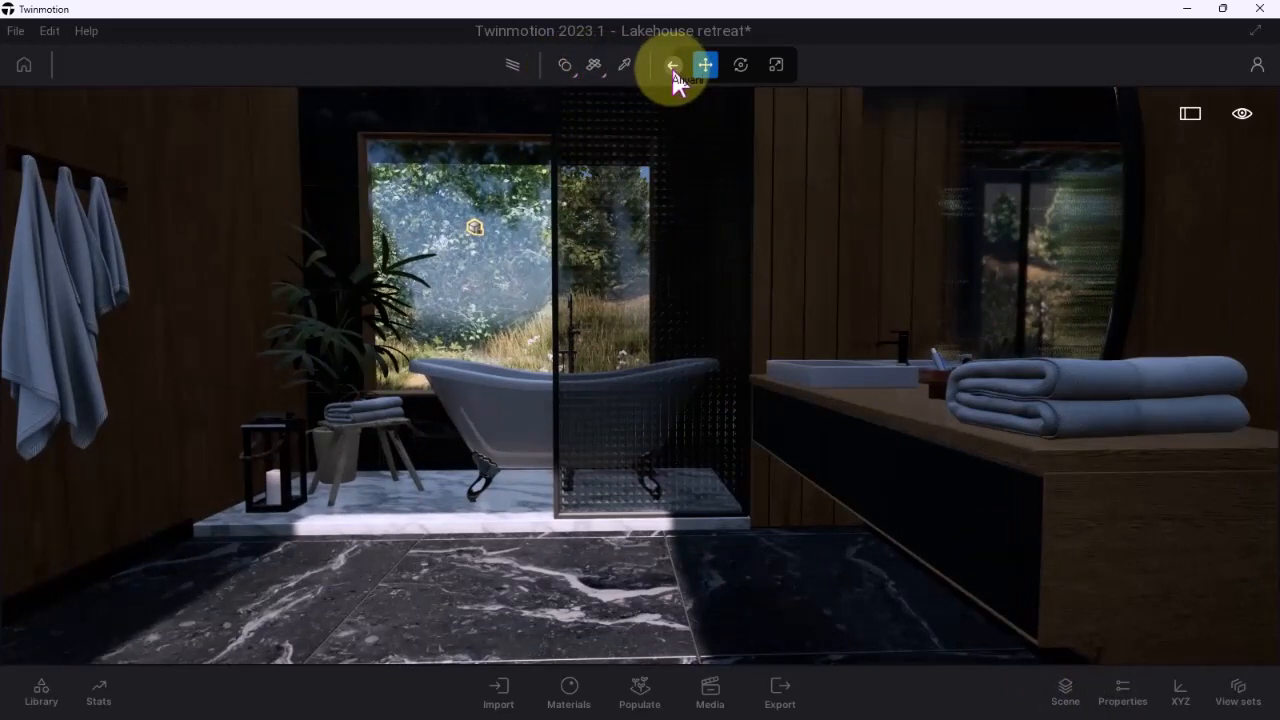
Expand the transform tool options, and look around the bathroom with the interface hidden before restoring the interface
click(673, 66)
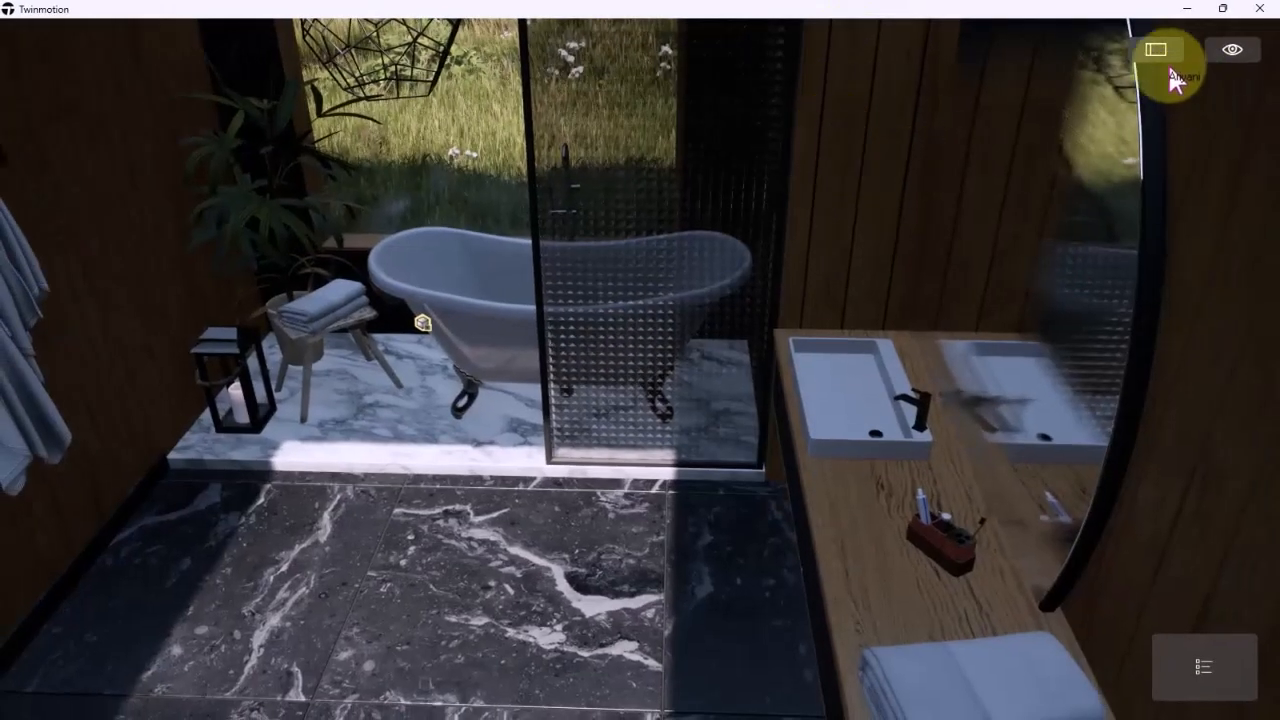
right_drag(723, 397, 720, 391)
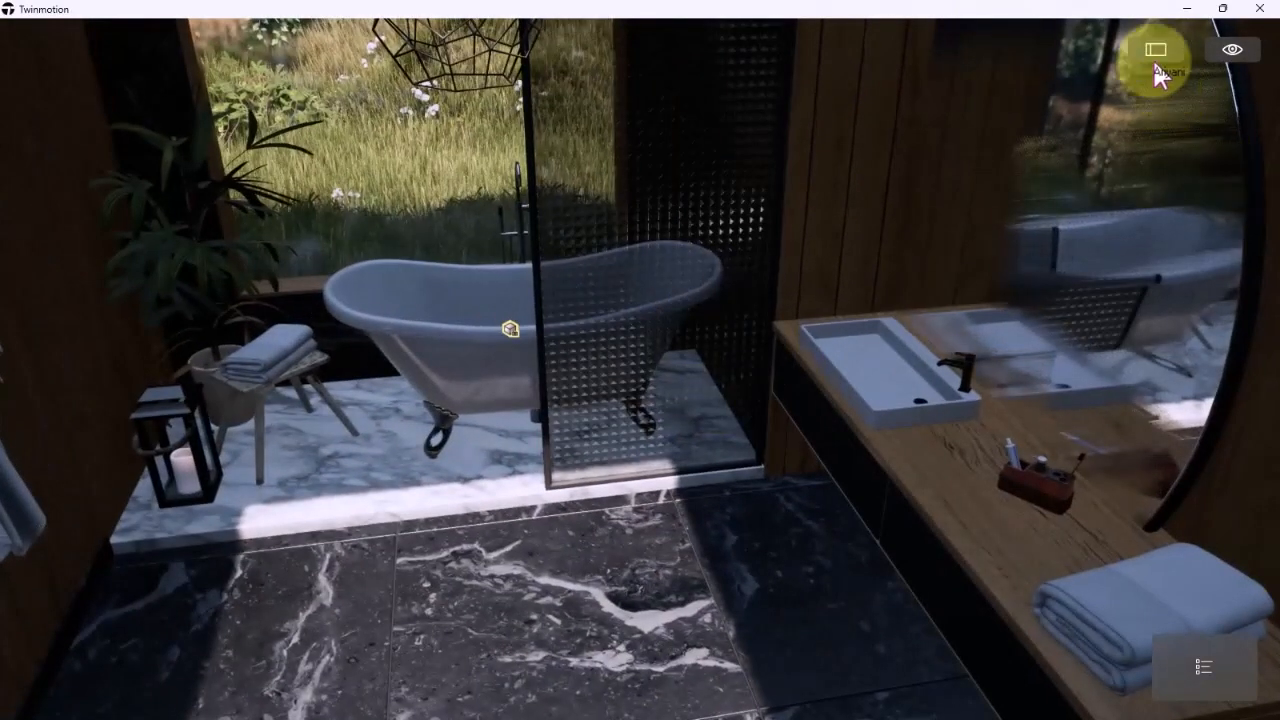
click(1154, 50)
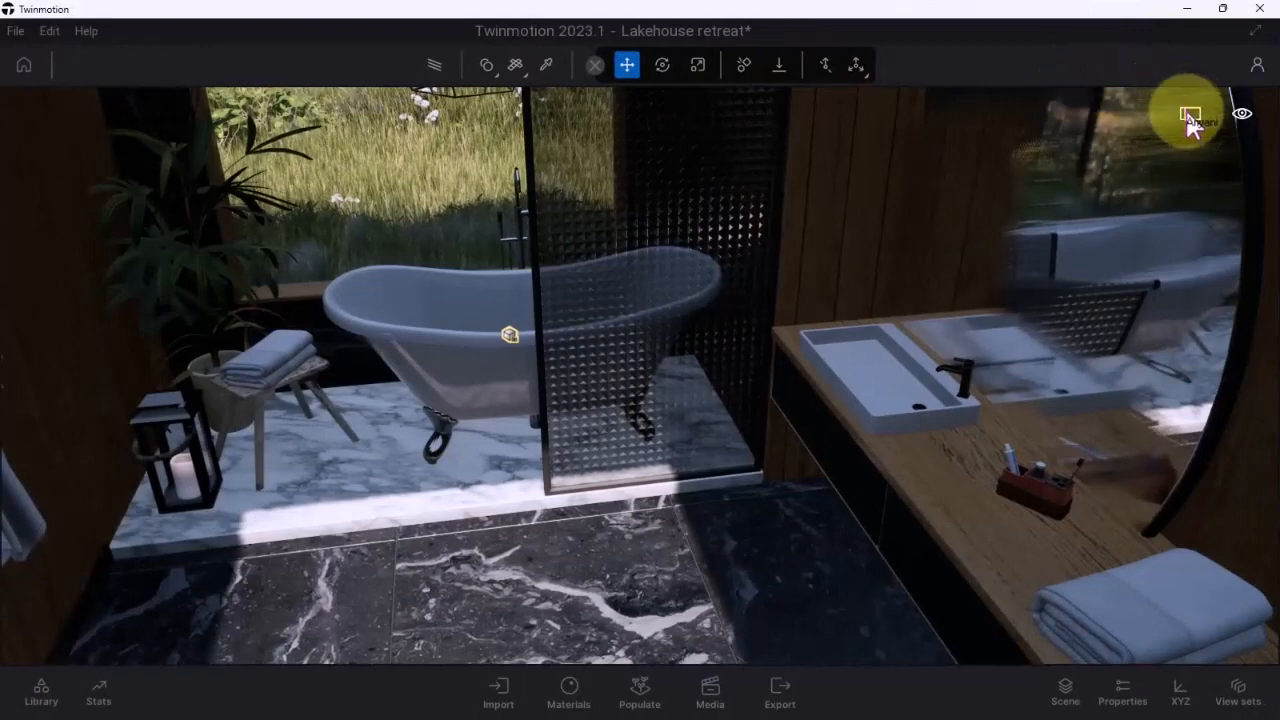
Display the navigation controls overlay in the viewport through the view display options
click(1243, 116)
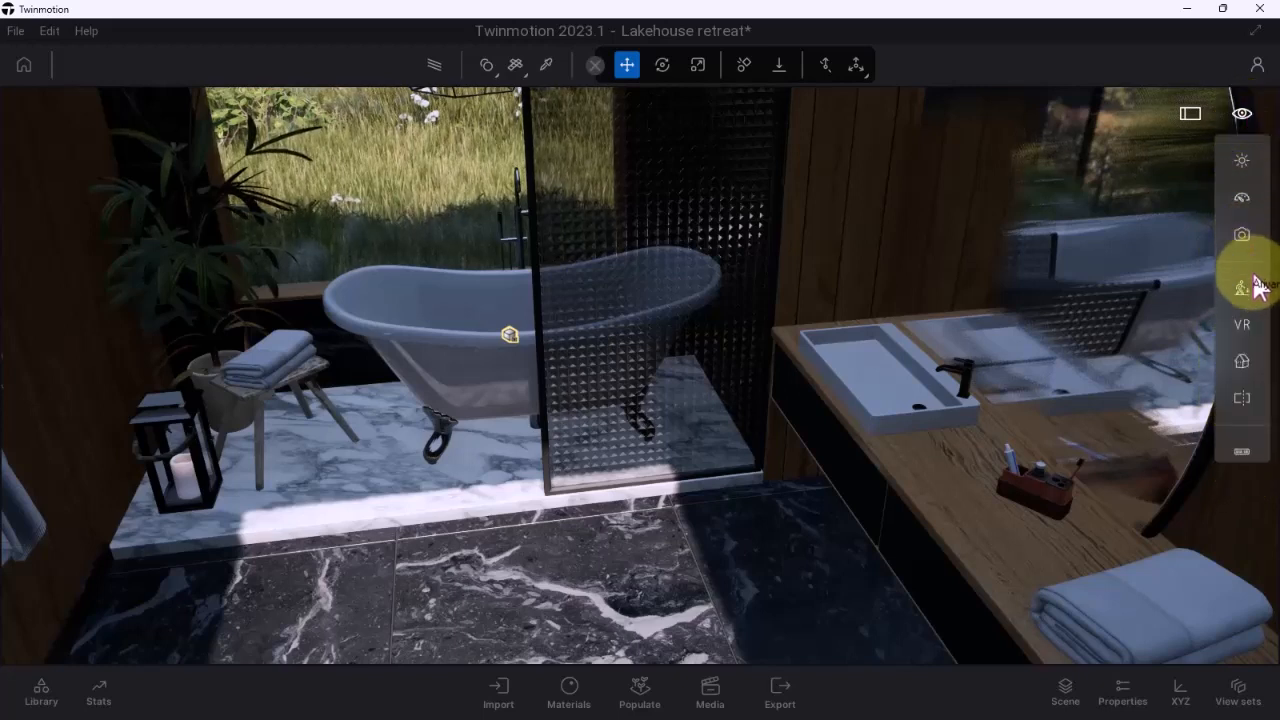
click(1243, 455)
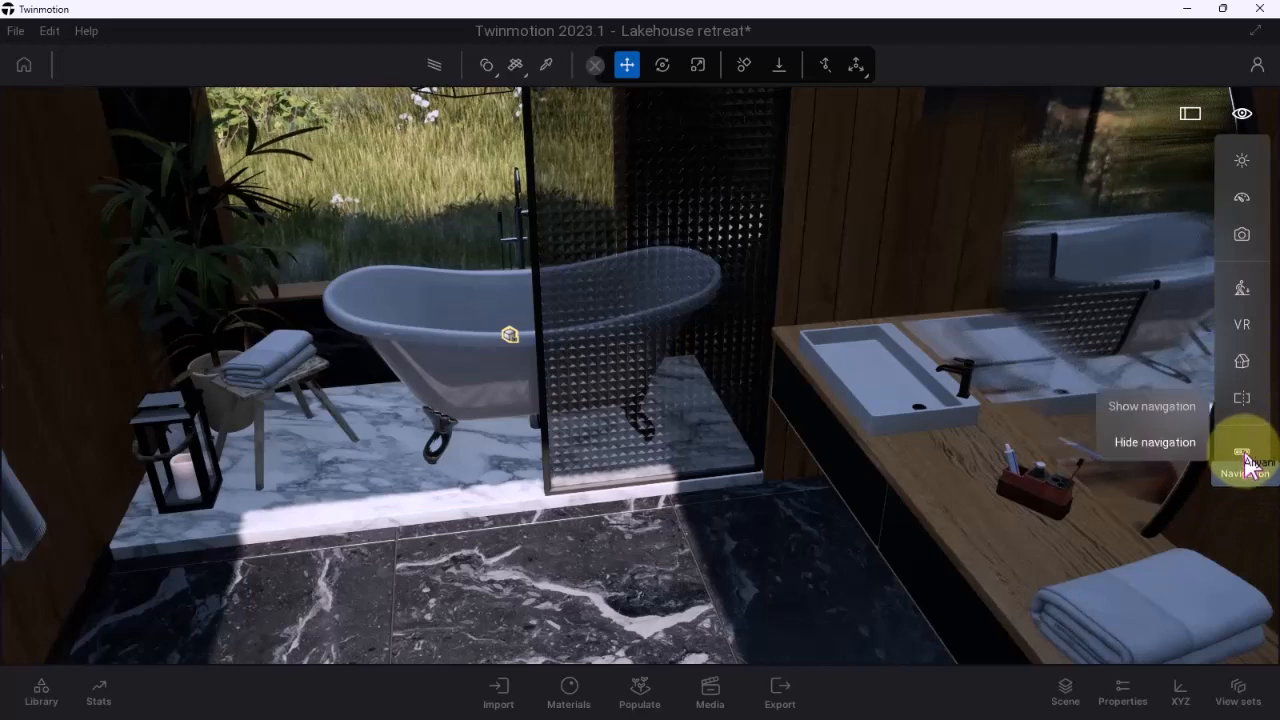
click(1150, 407)
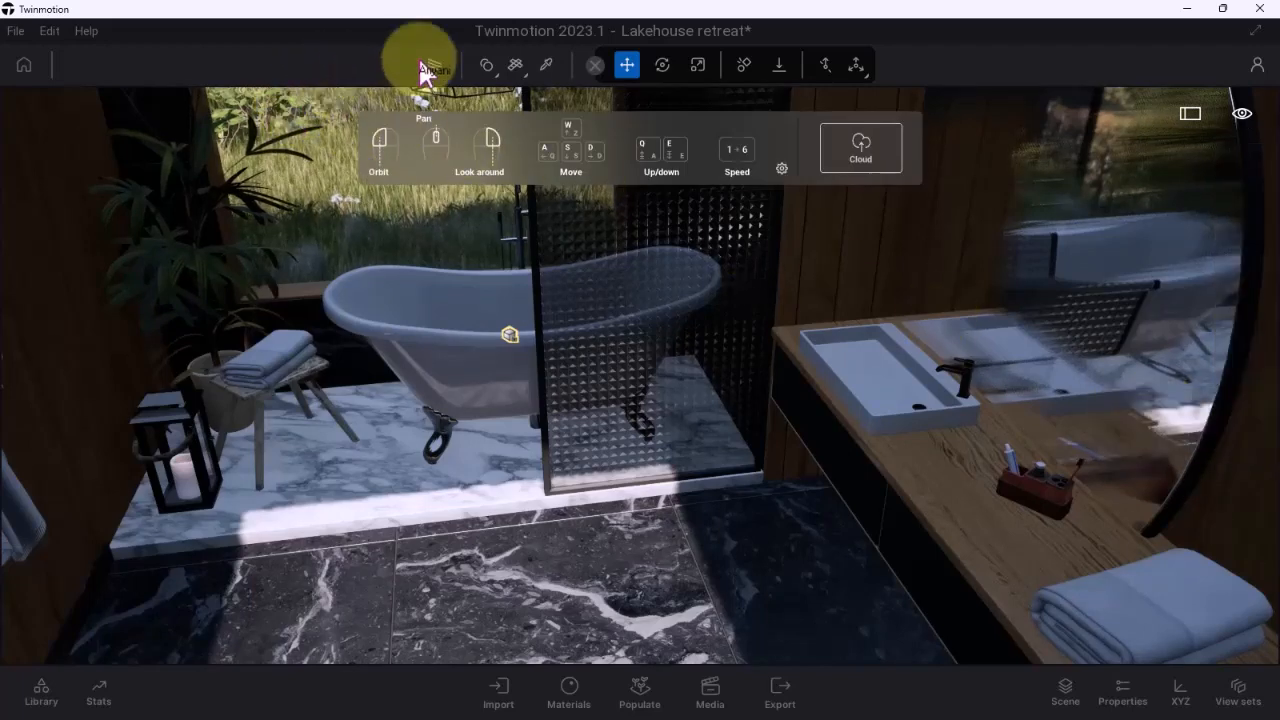
Switch the application to full screen and orbit the camera around the bathtub
click(1256, 31)
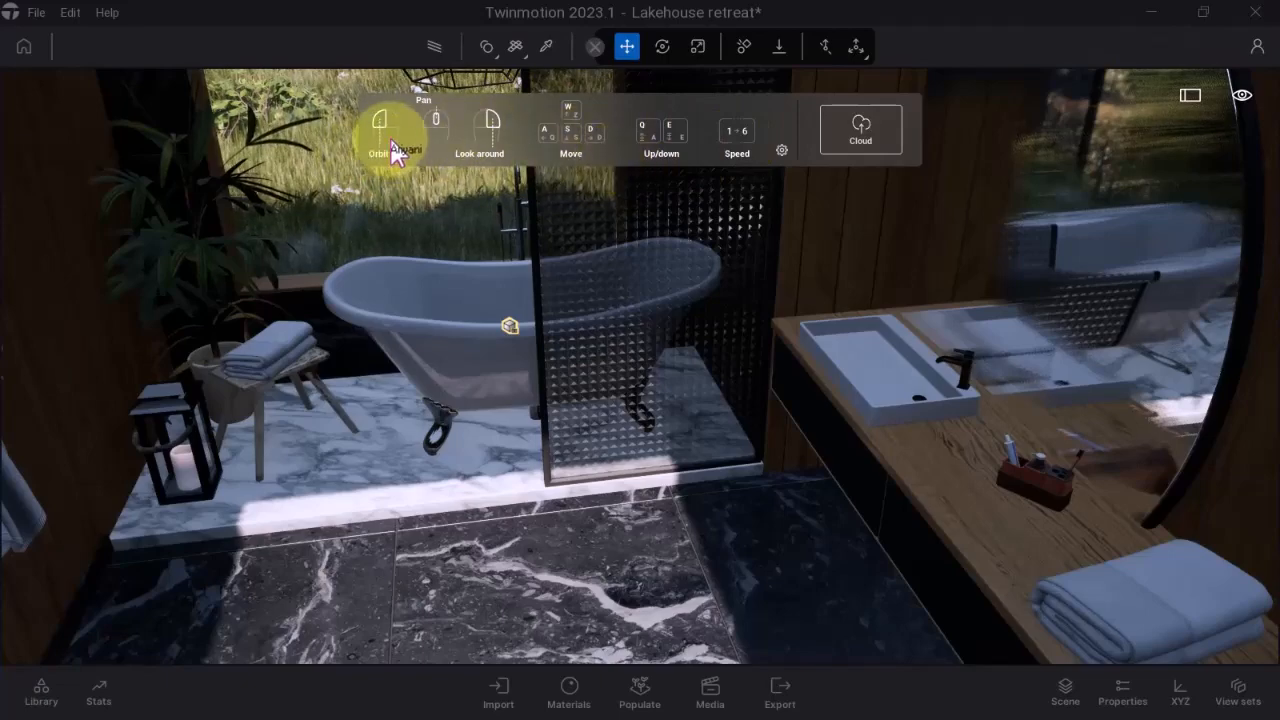
drag(648, 376, 651, 372)
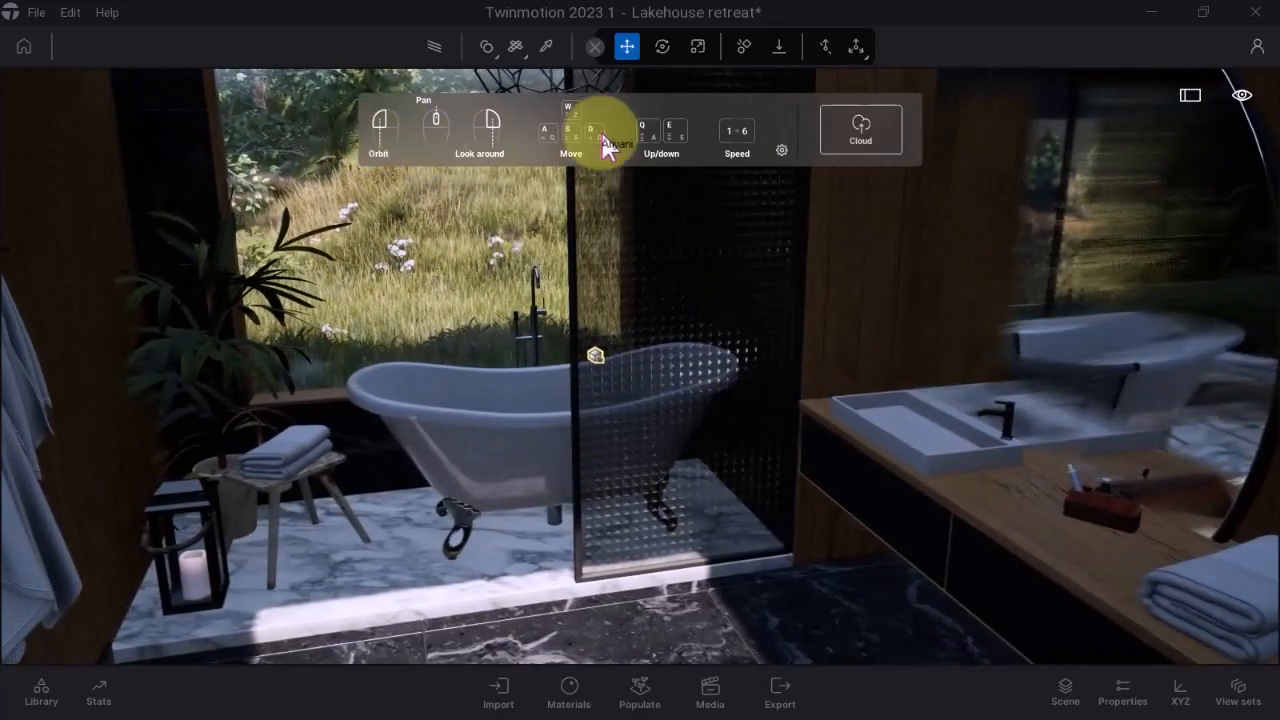